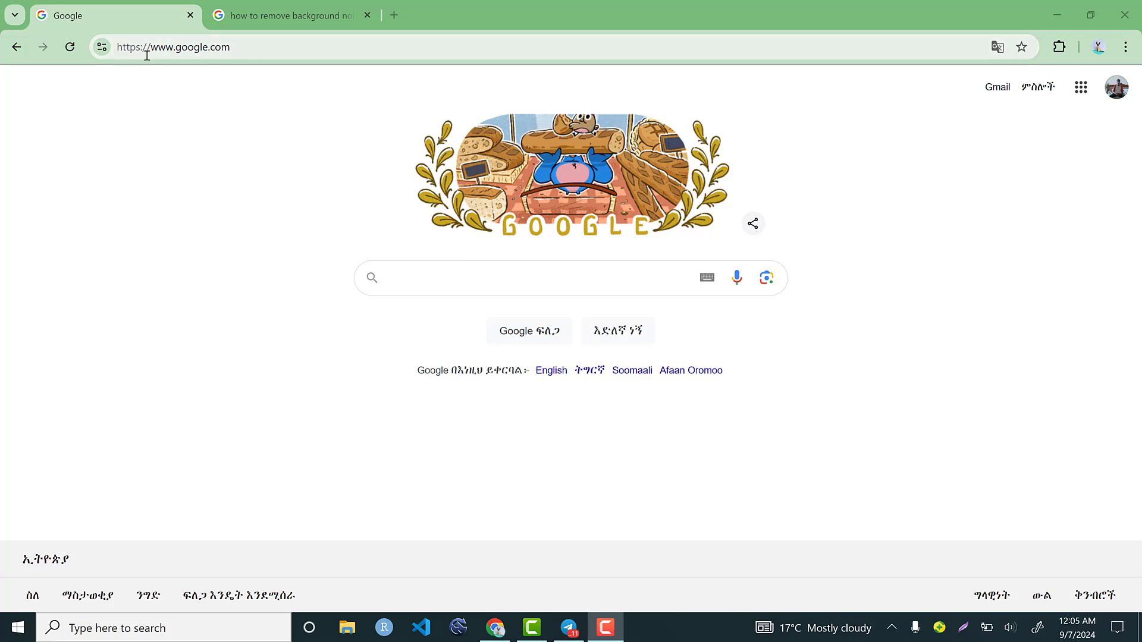
Search Google for "earth explorer" and open the USGS EarthExplorer site from the results
click(216, 48)
drag(230, 48, 127, 62)
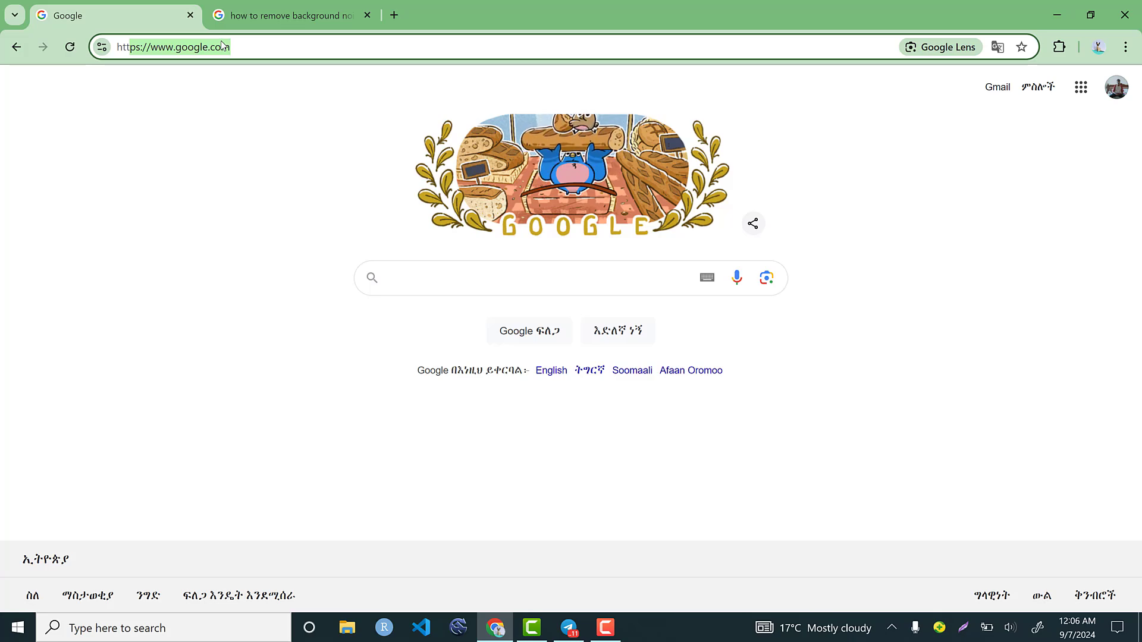
click(426, 274)
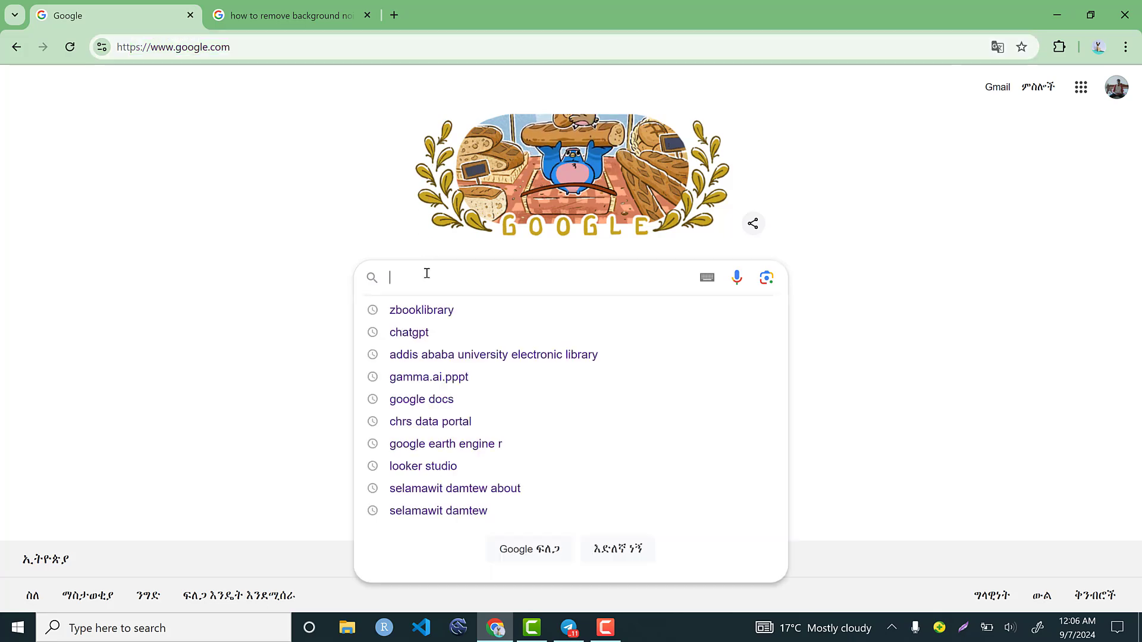
text(Ea)
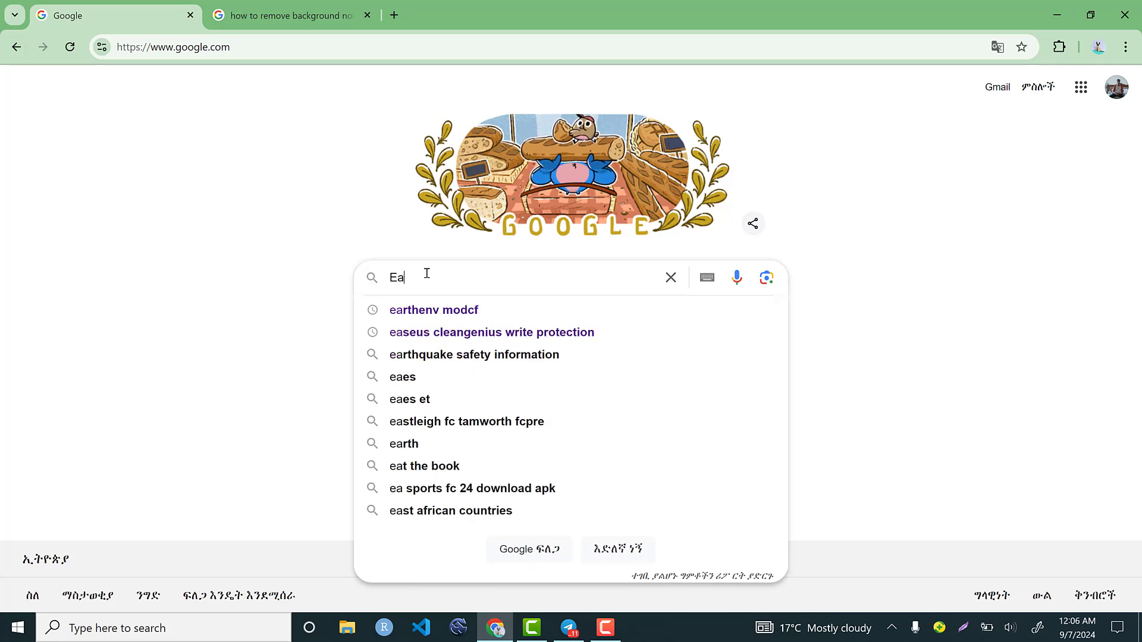
text(rthe)
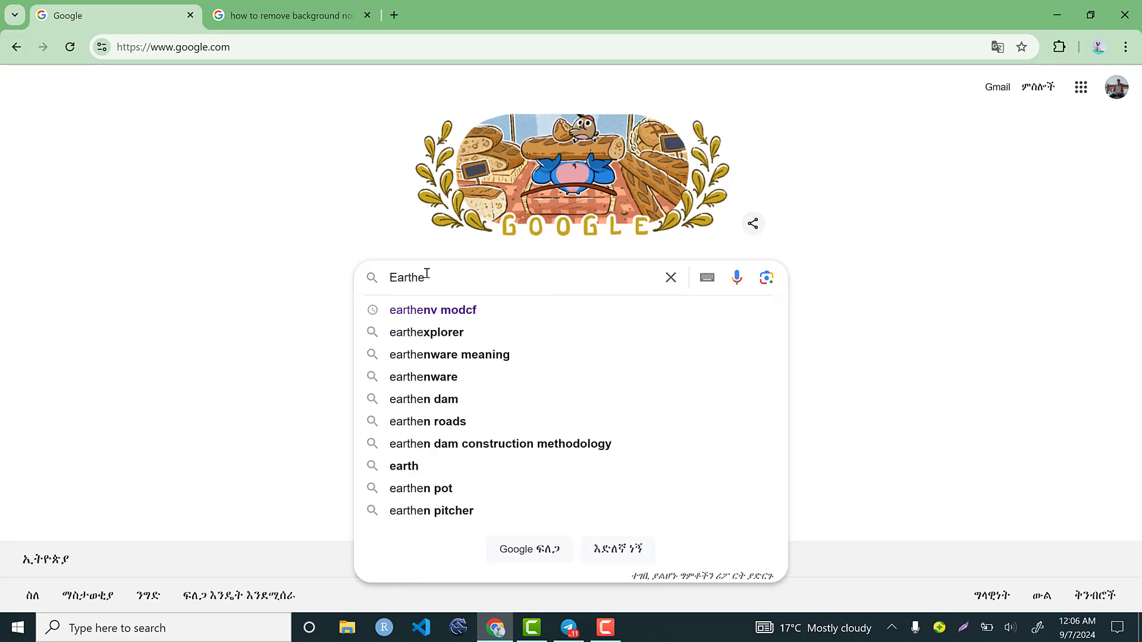
key(BackSpace)
text(ex)
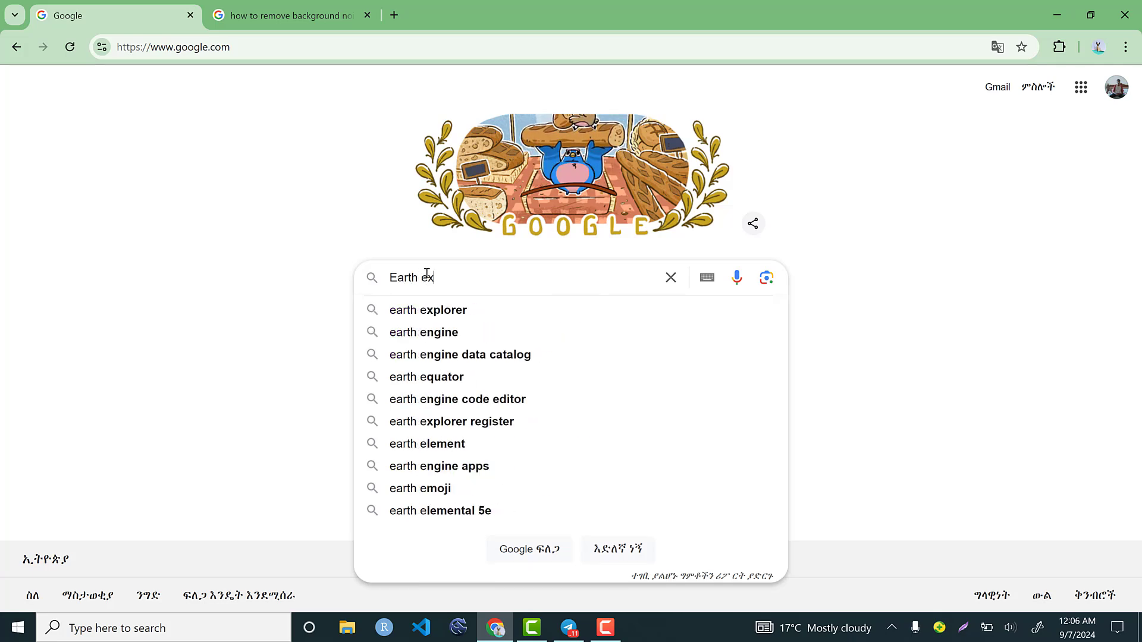
text(plore)
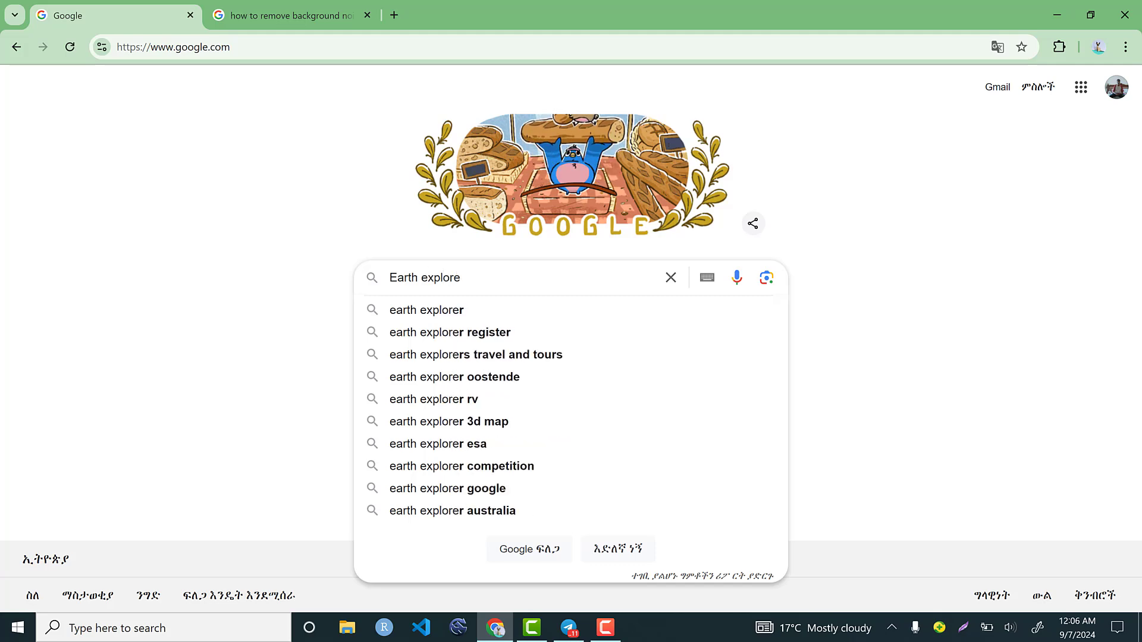
click(465, 310)
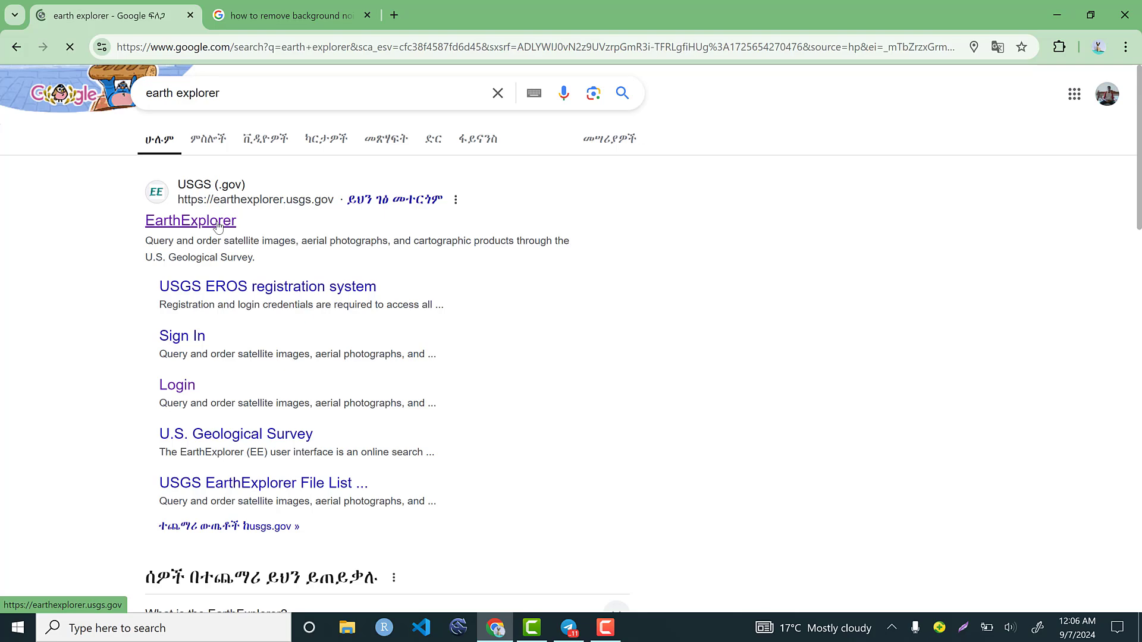
click(218, 226)
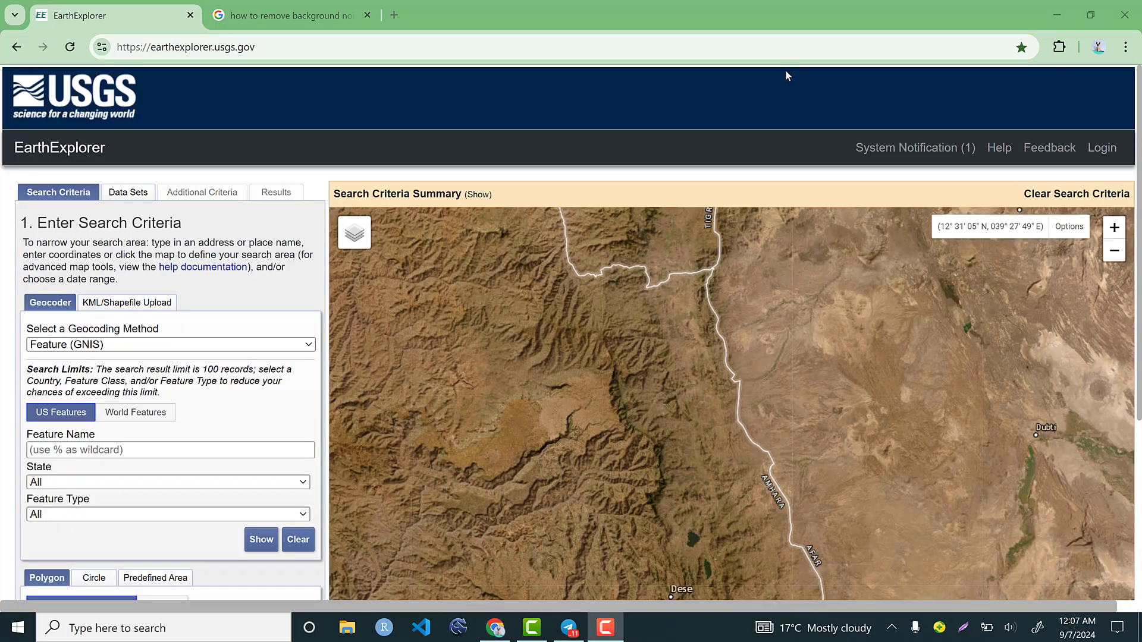
Set the geocoding method to Path/Row and enter path 168 and row 052 for a point search
mouse_move(350, 247)
click(58, 351)
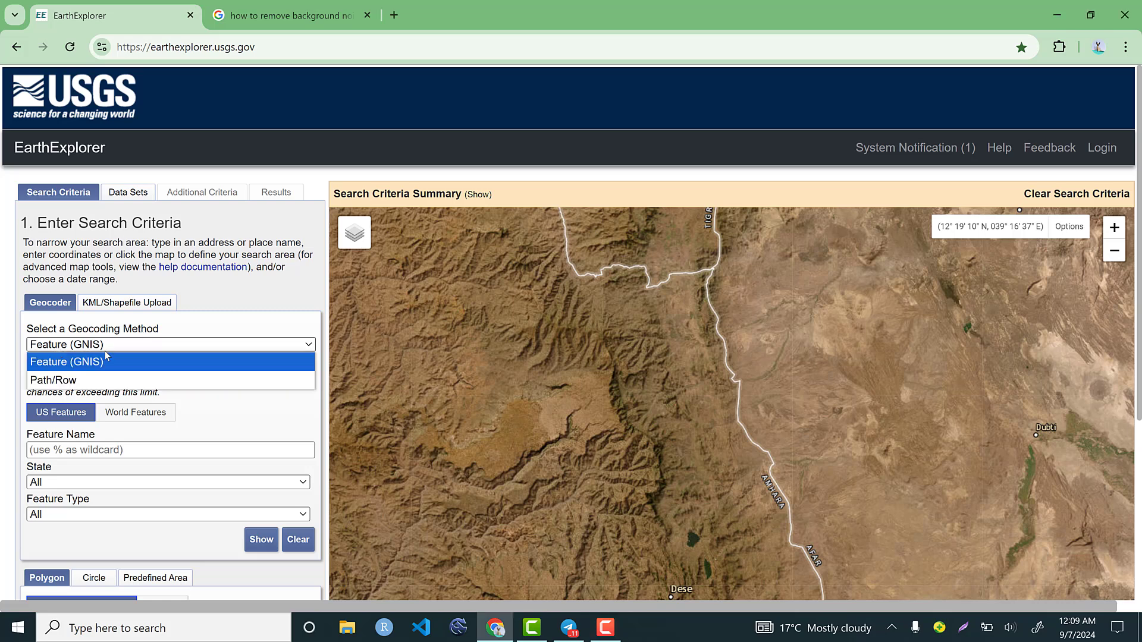
click(62, 382)
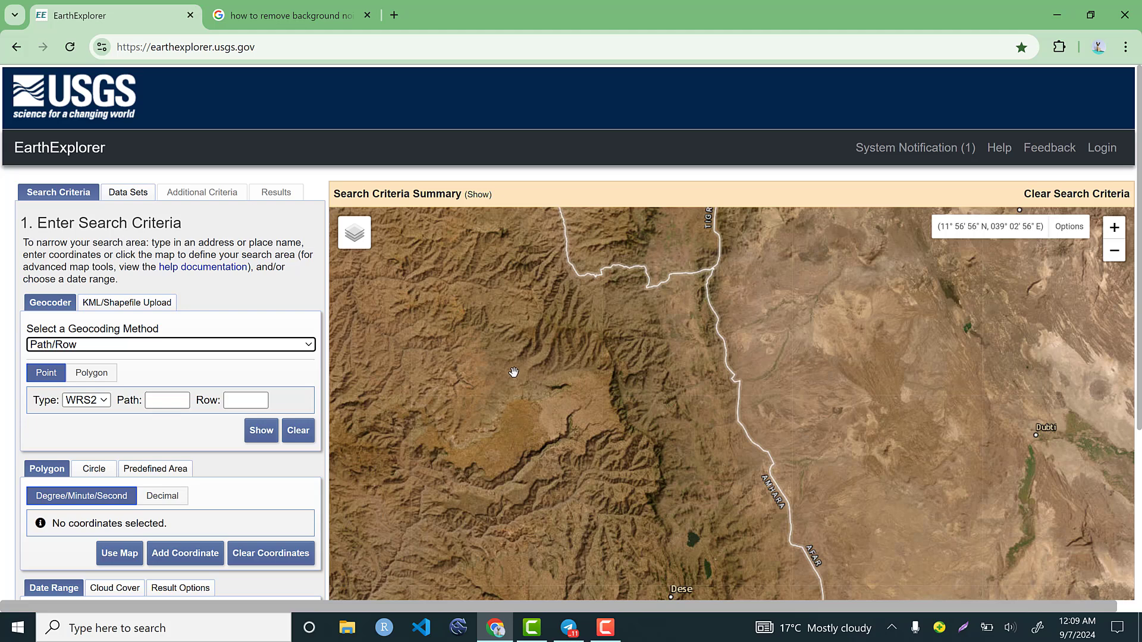
click(172, 399)
text(1)
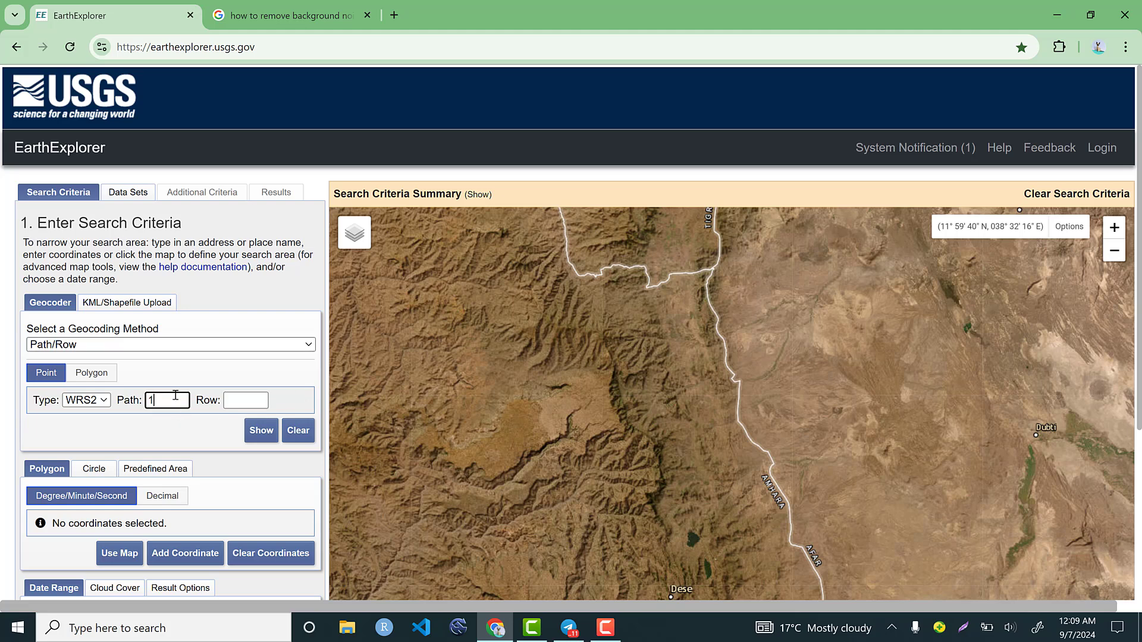
text(68)
click(243, 399)
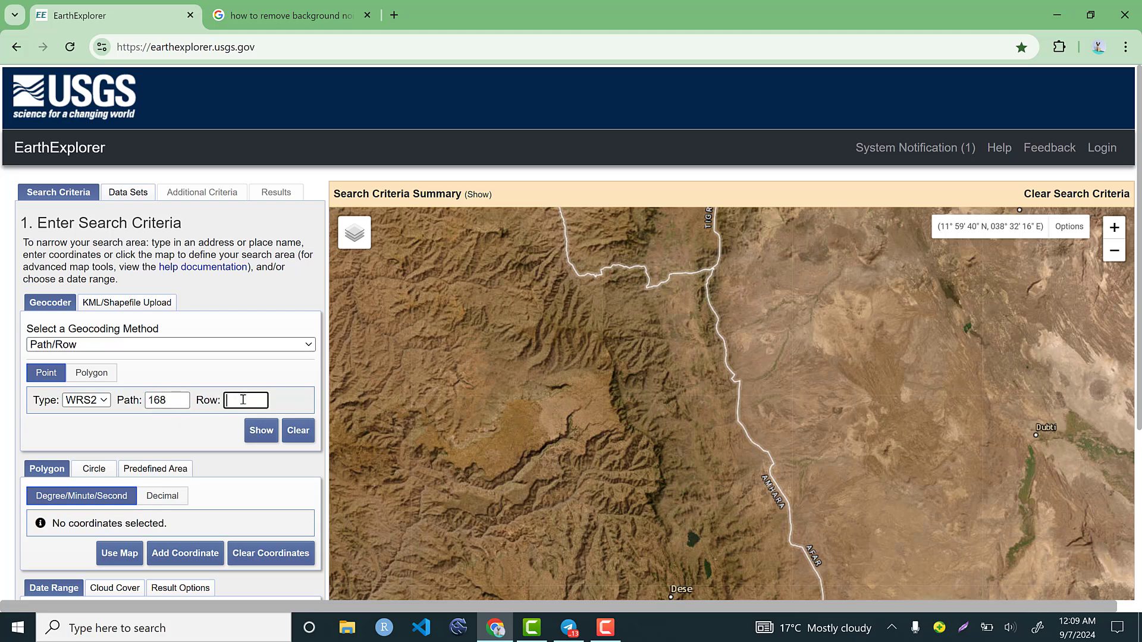
text(052)
Keep the type at WRS2, show the path/row point on the map and list its coordinates in decimal format
click(104, 401)
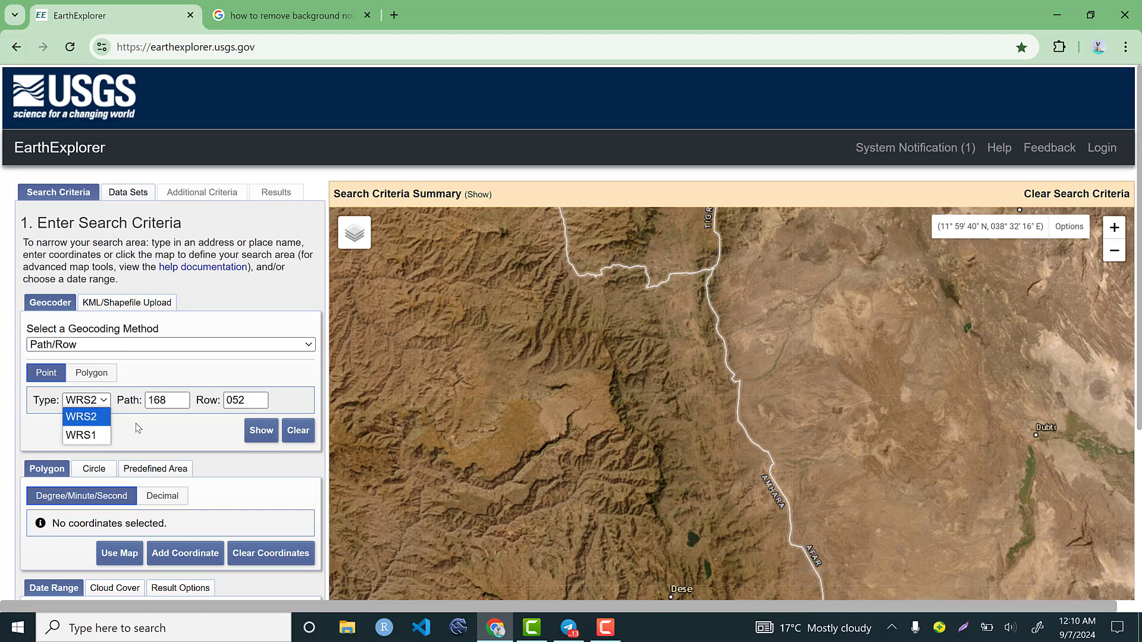
click(91, 423)
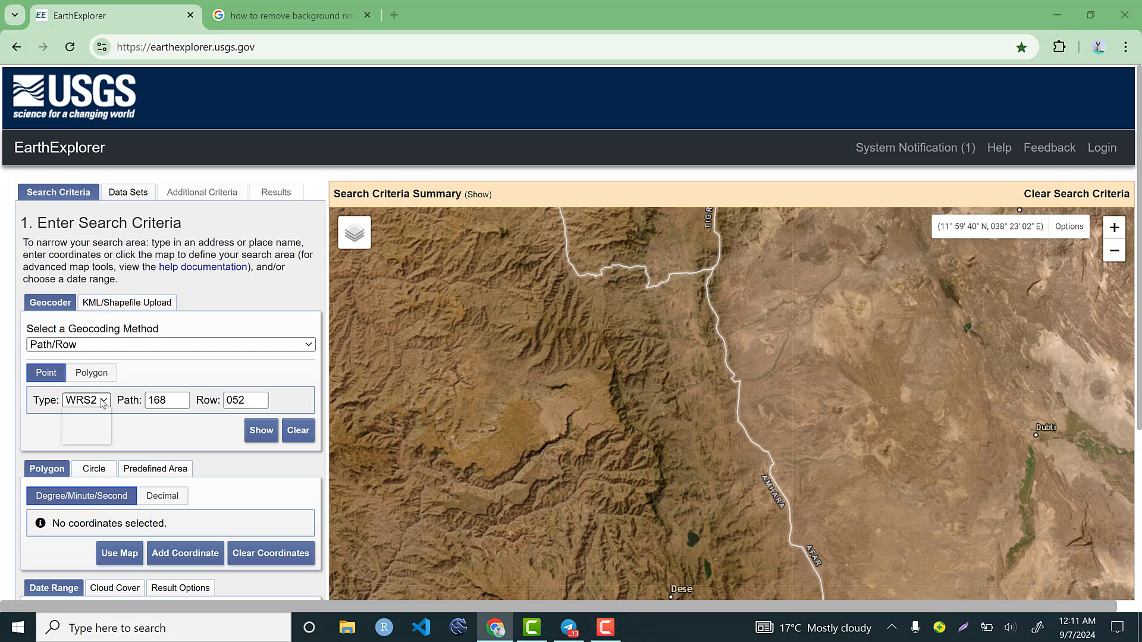
click(103, 403)
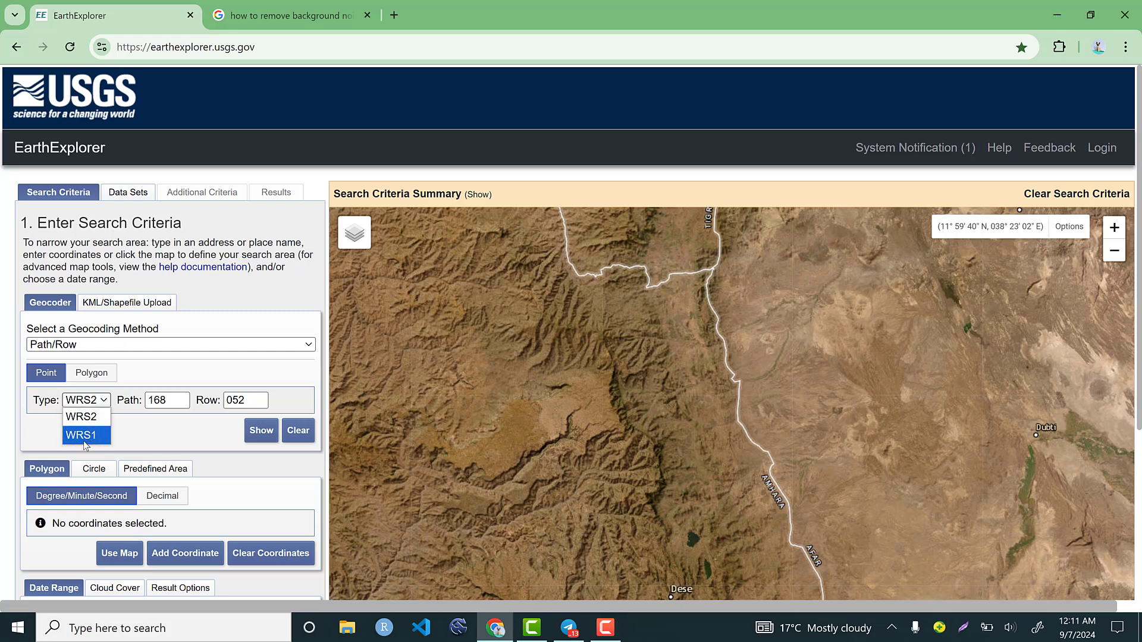
click(141, 429)
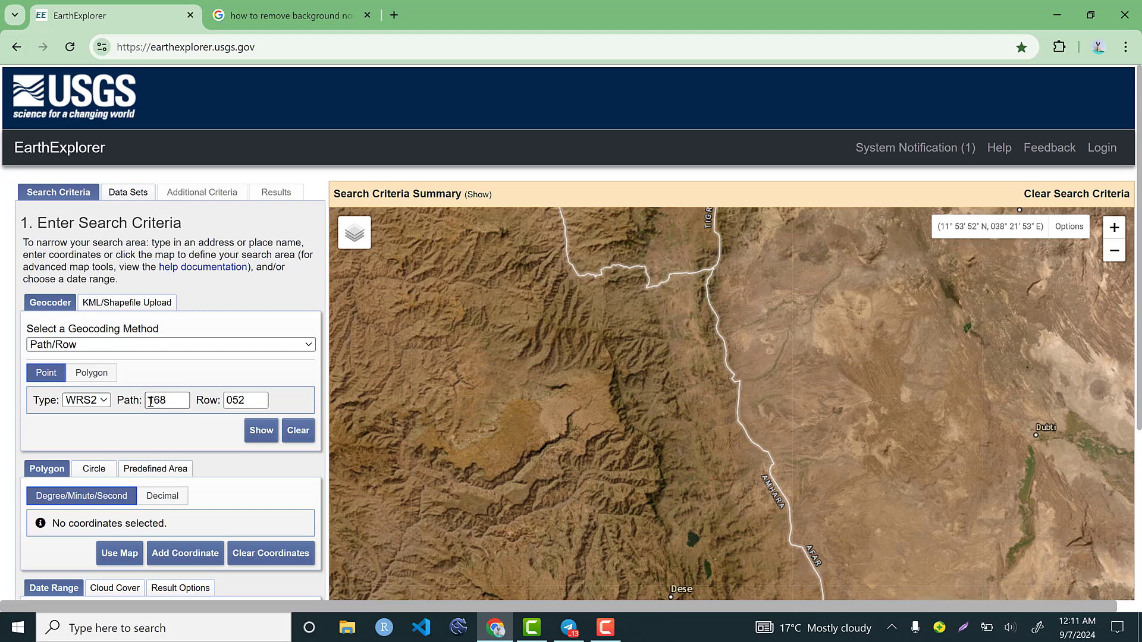
click(237, 403)
click(264, 439)
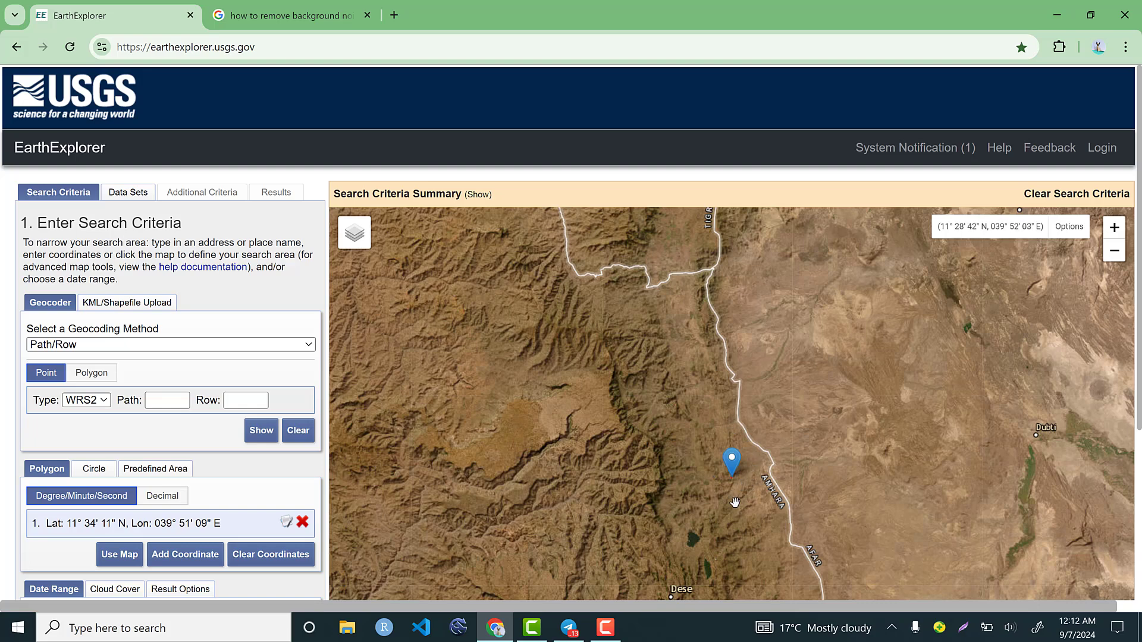
scroll(735, 502, up, 2)
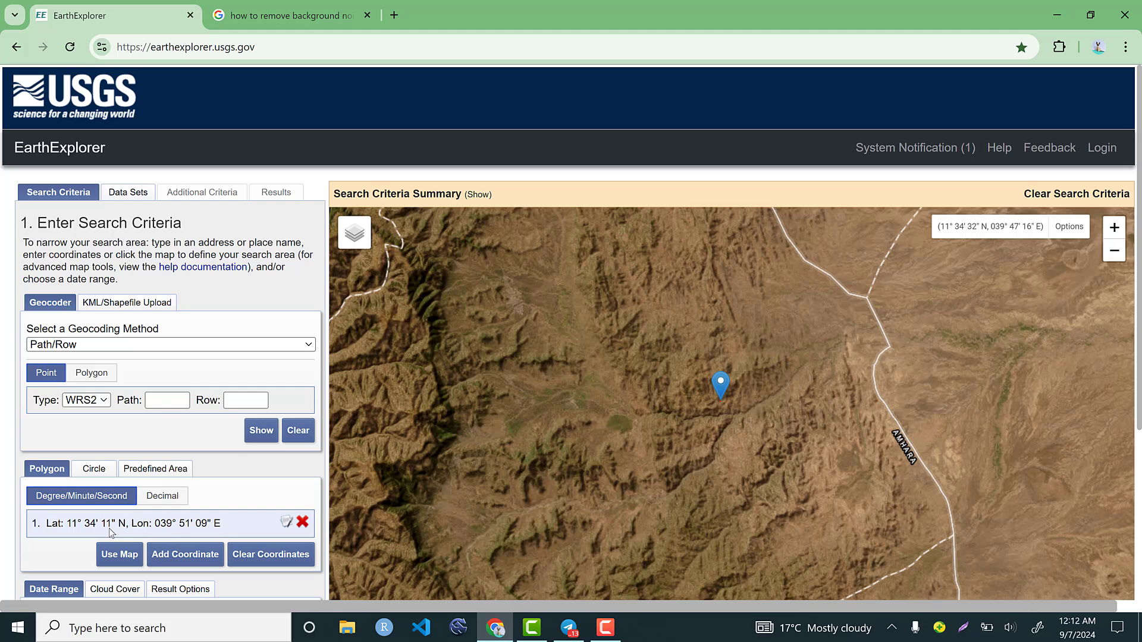
click(161, 501)
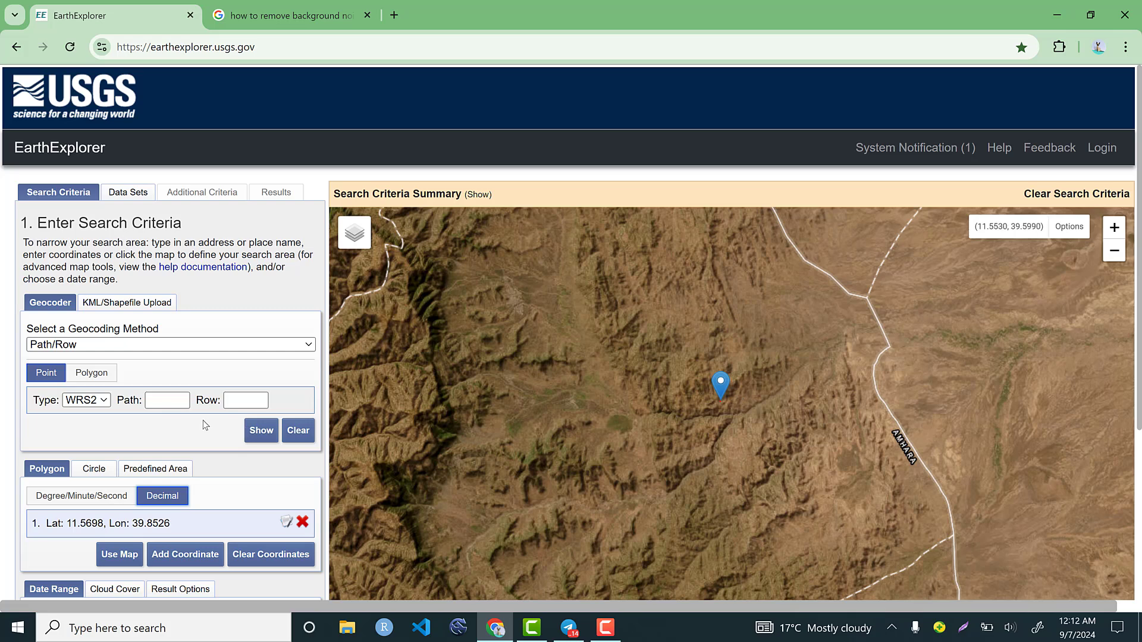
Switch the path/row search to Polygon, clear the existing coordinates, and show the WRS2 area for path 168, row 052
click(86, 376)
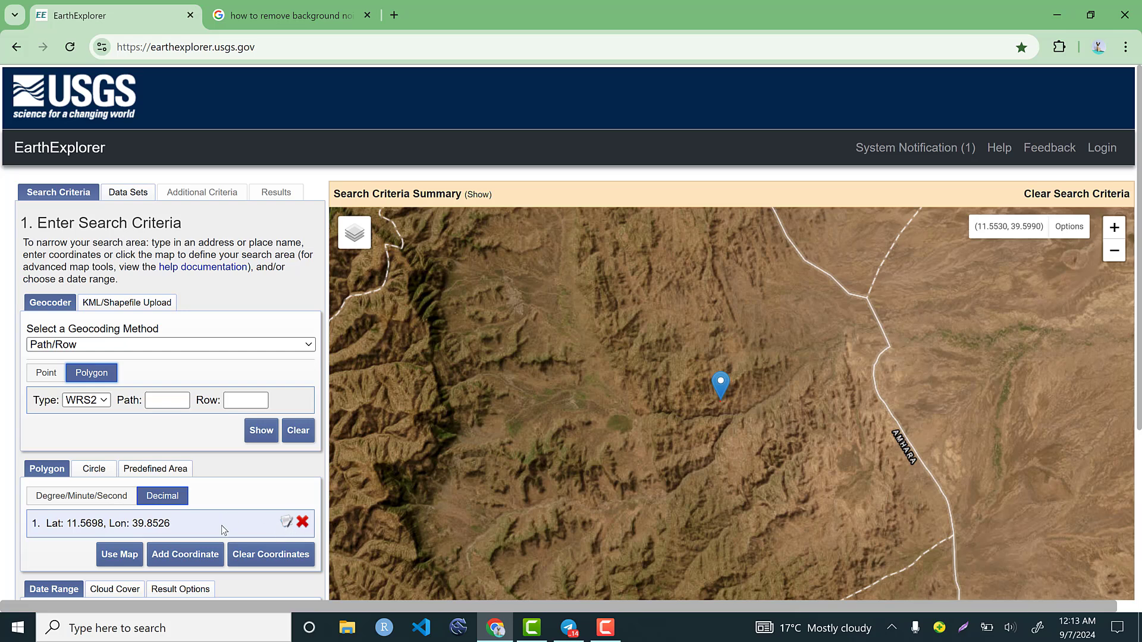
click(265, 559)
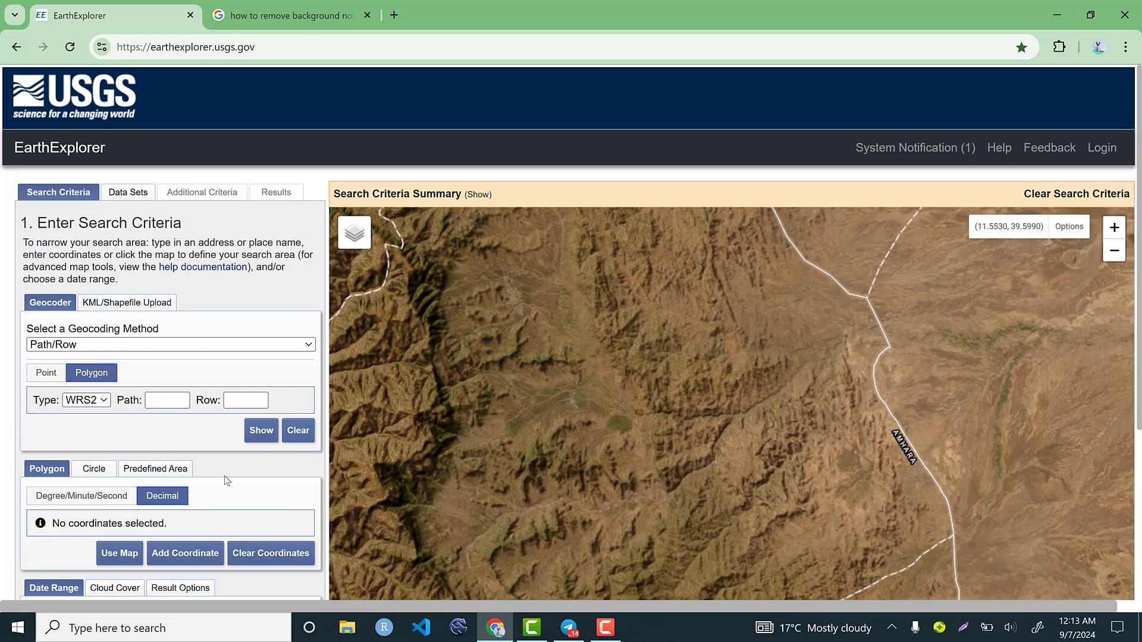
click(164, 401)
text(168)
click(240, 394)
text(052)
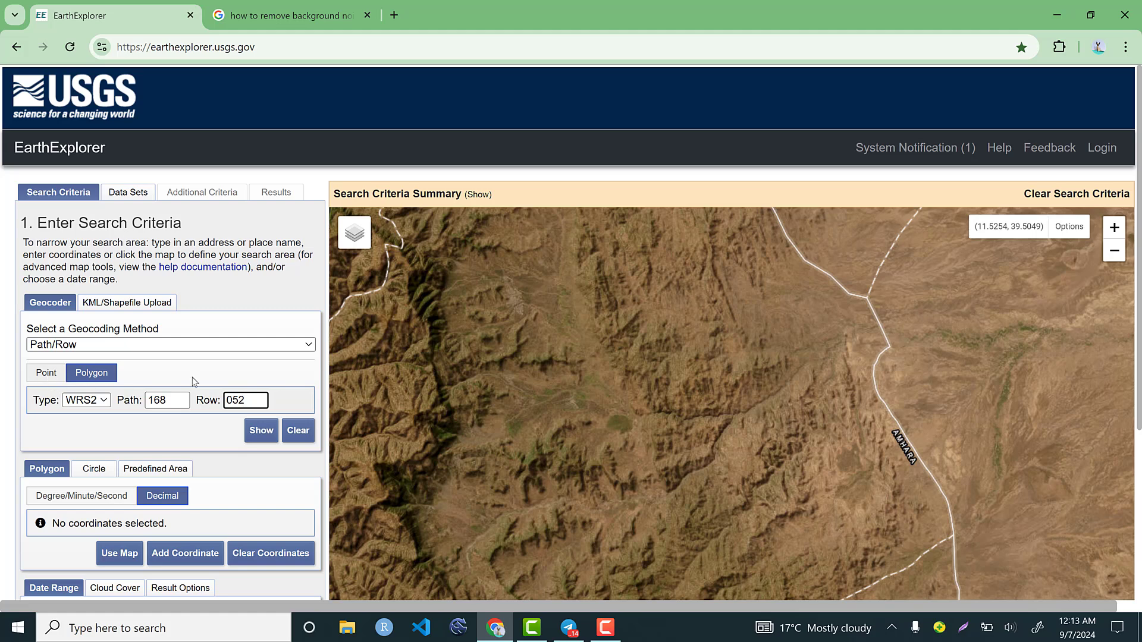
click(262, 430)
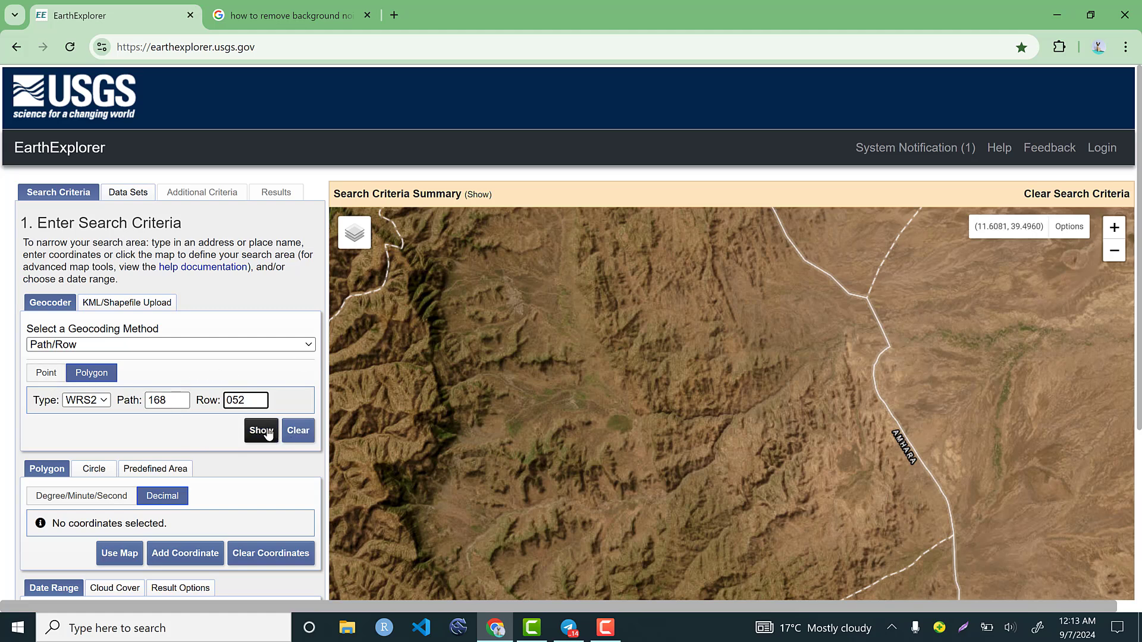
click(267, 432)
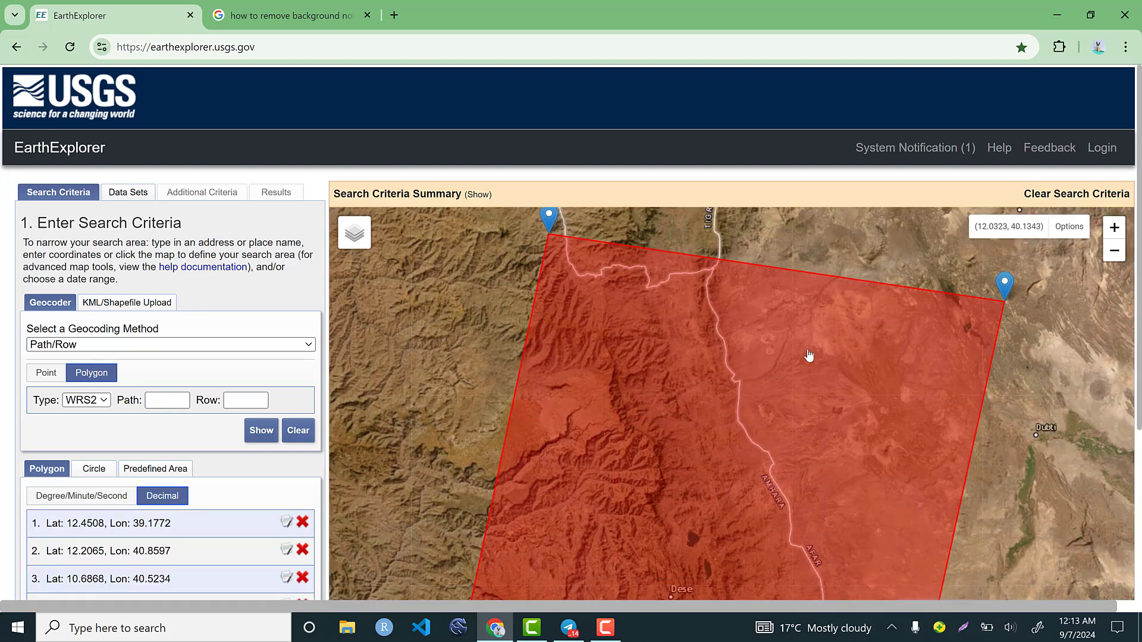
Inspect the scene polygon on the map and list its corner coordinates in Degree/Minute/Second format
scroll(807, 353, down, 2)
scroll(806, 352, up, 1)
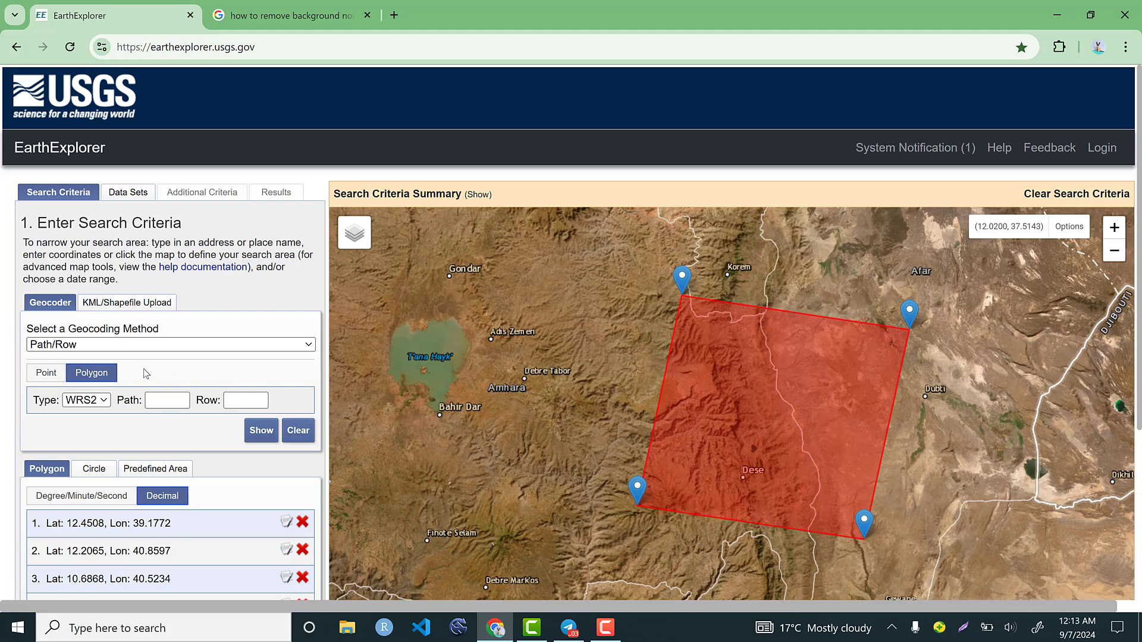
scroll(146, 373, down, 1)
scroll(146, 373, down, 1)
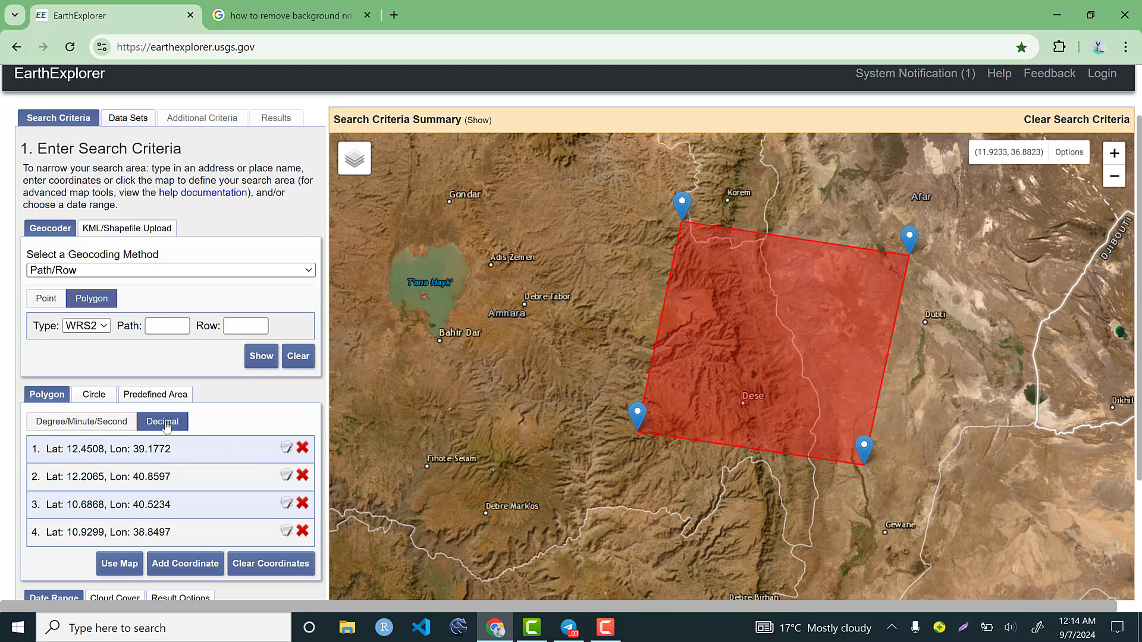
click(75, 423)
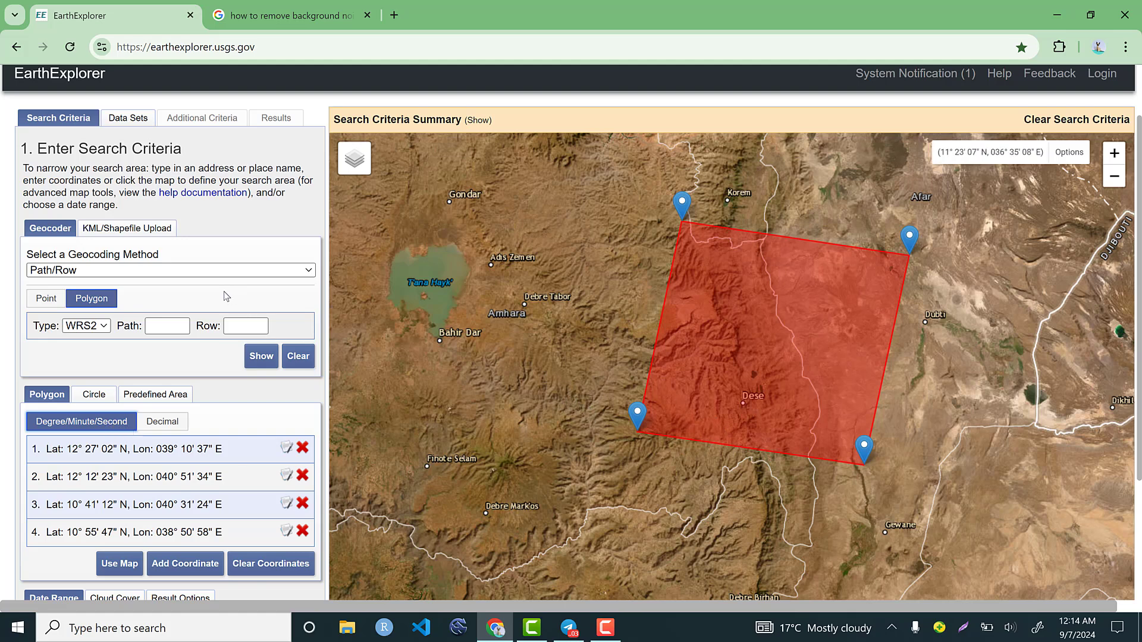
Set the start of the search date range to 01/01/2010 using the calendar
scroll(205, 347, down, 3)
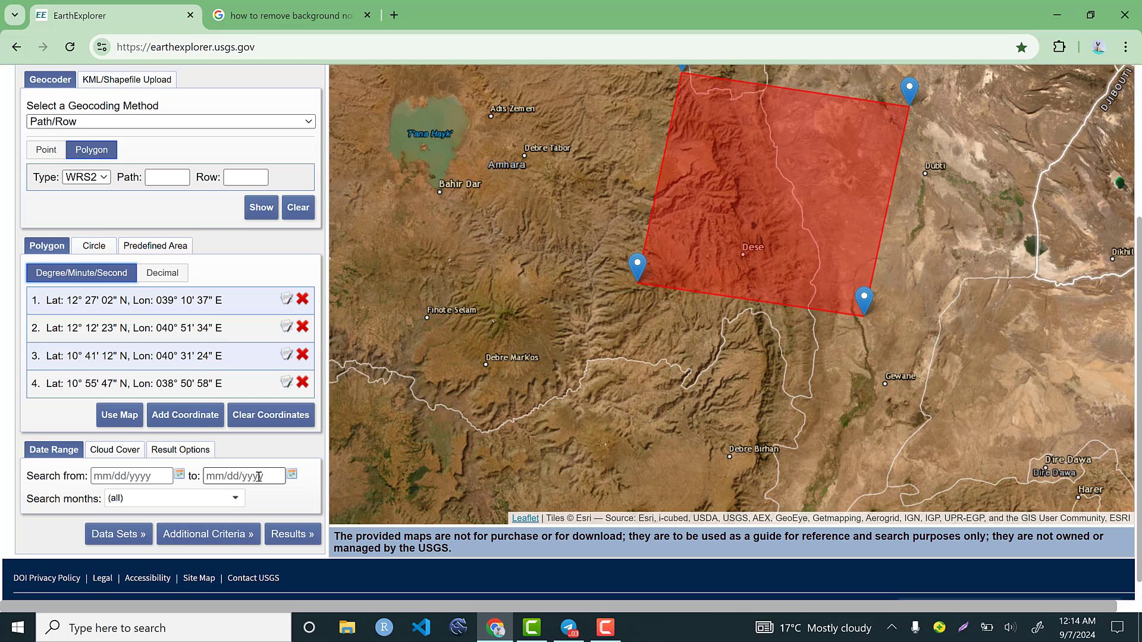
click(180, 475)
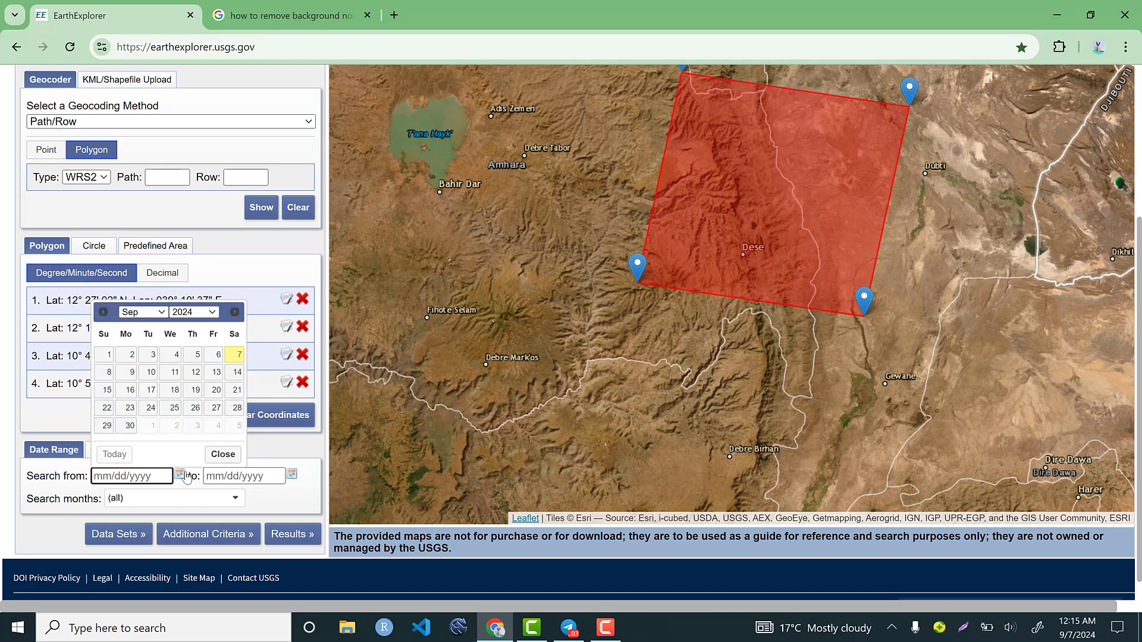
click(141, 312)
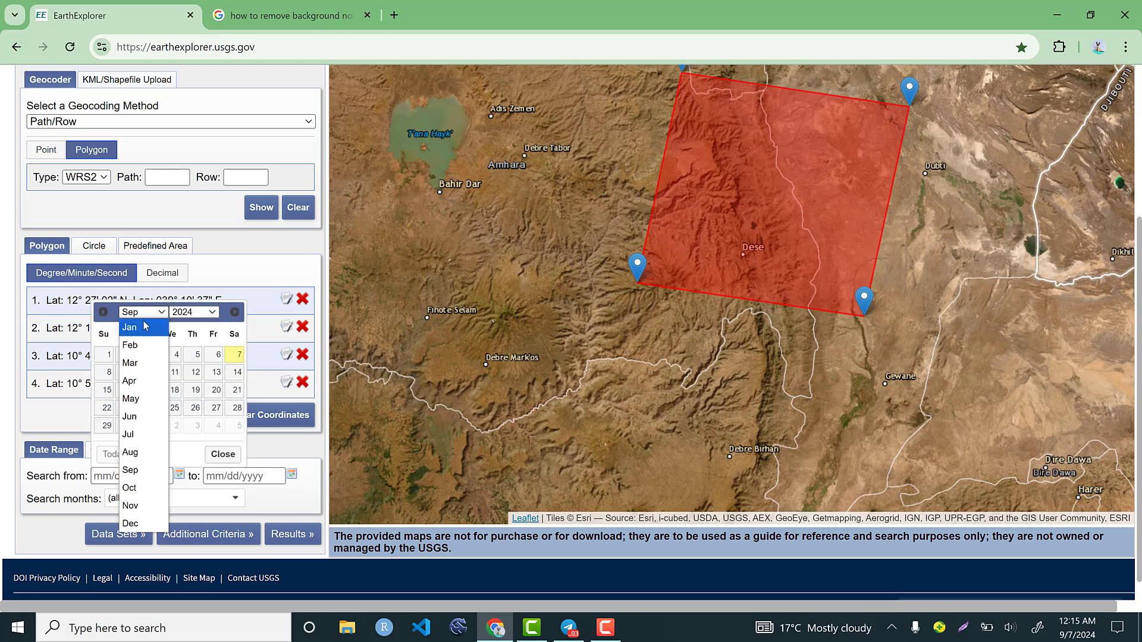
click(140, 328)
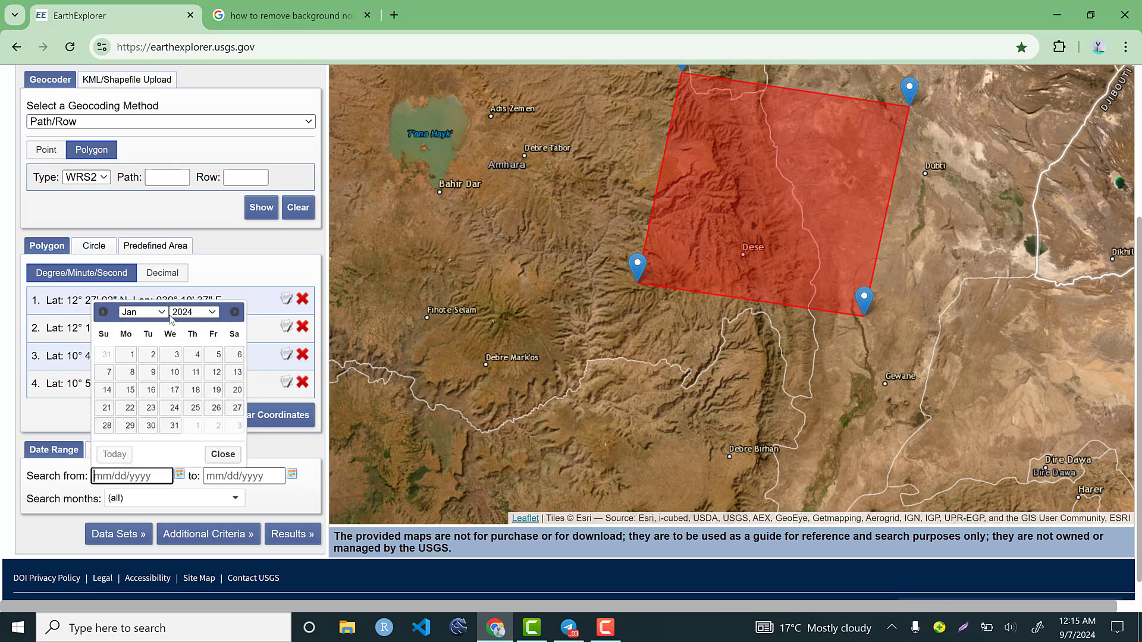
click(212, 313)
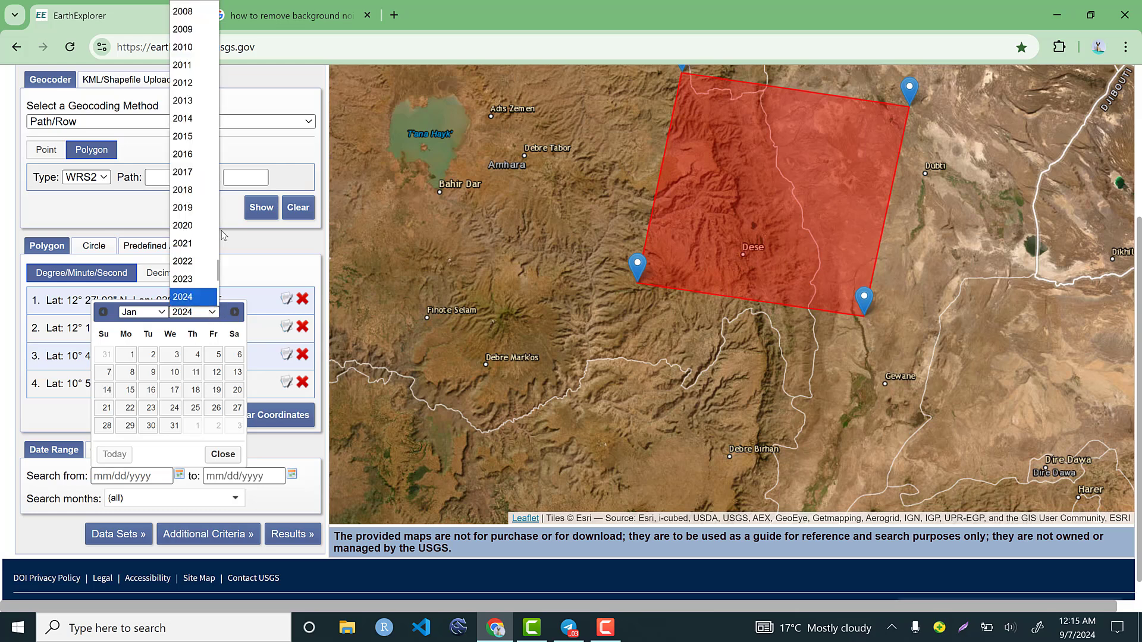
click(184, 51)
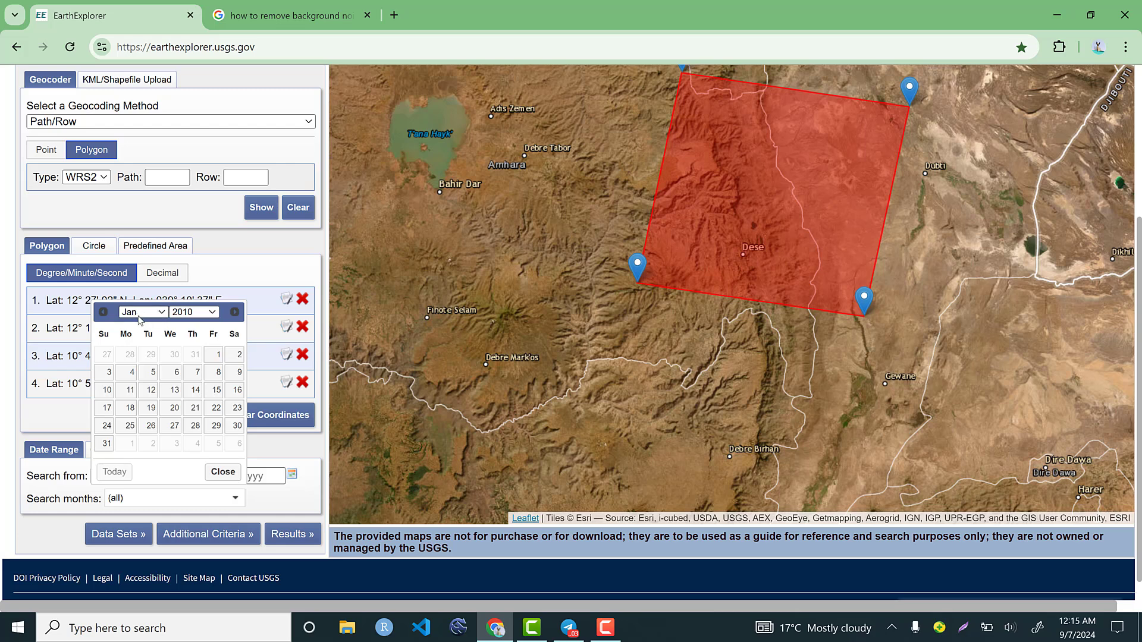
click(216, 361)
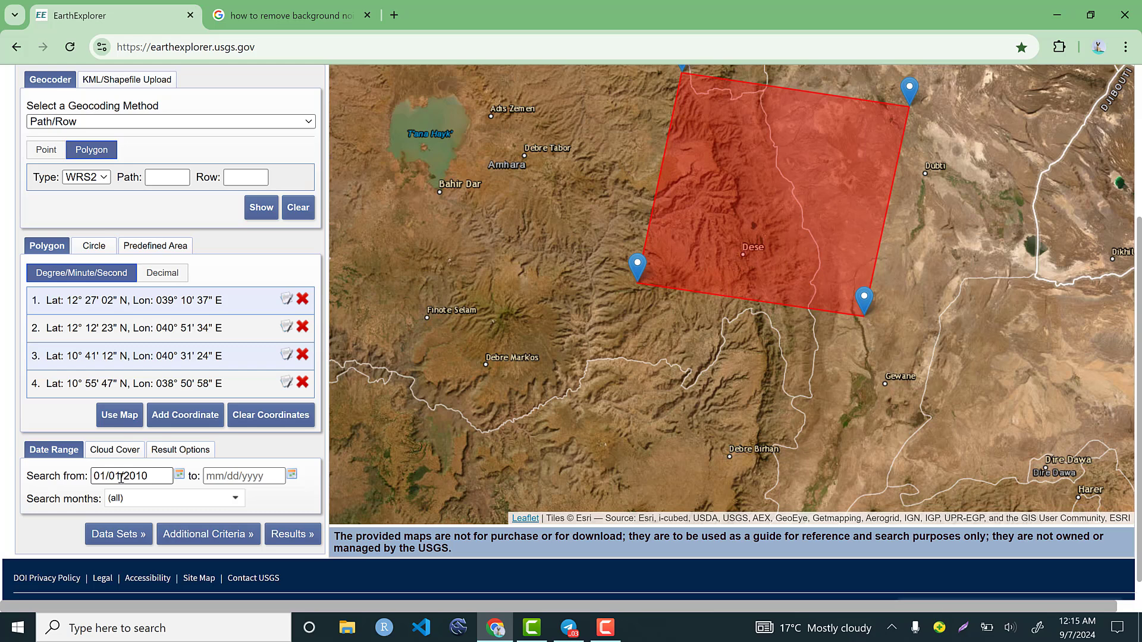
drag(152, 477, 131, 477)
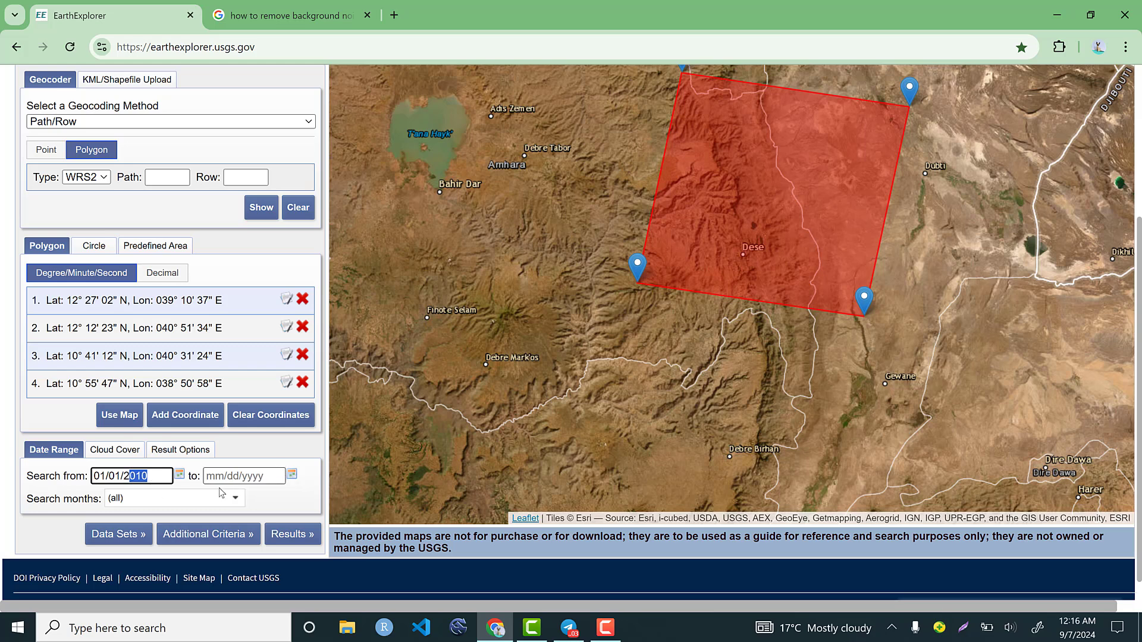
Set the end of the search date range to 09/07/2024 and limit the cloud cover range to 0% - 5%
click(293, 475)
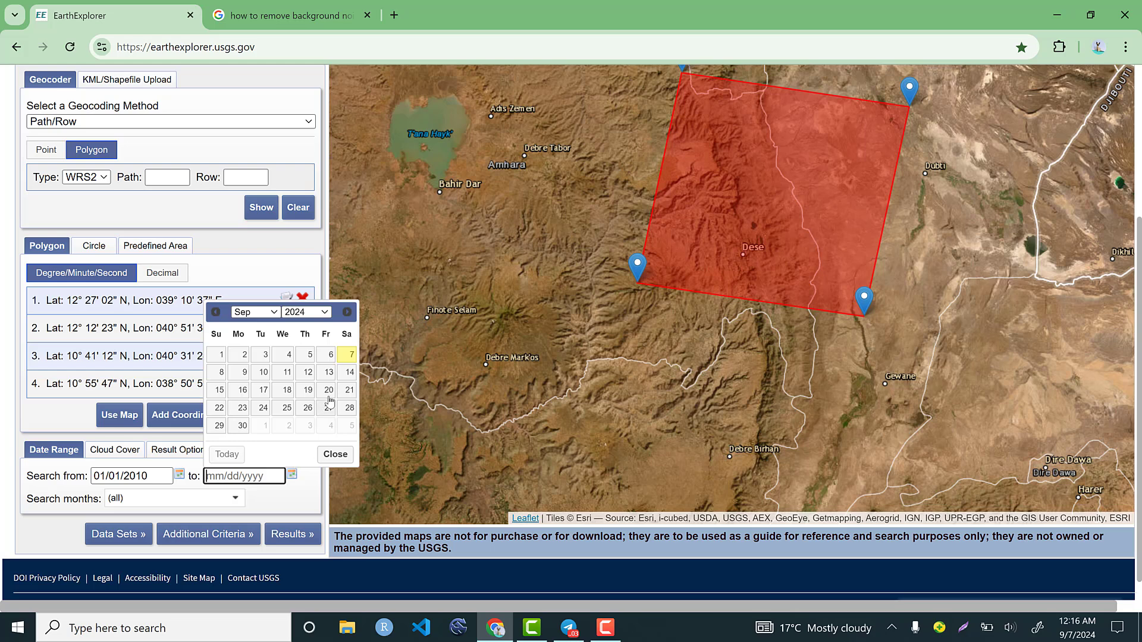
click(350, 355)
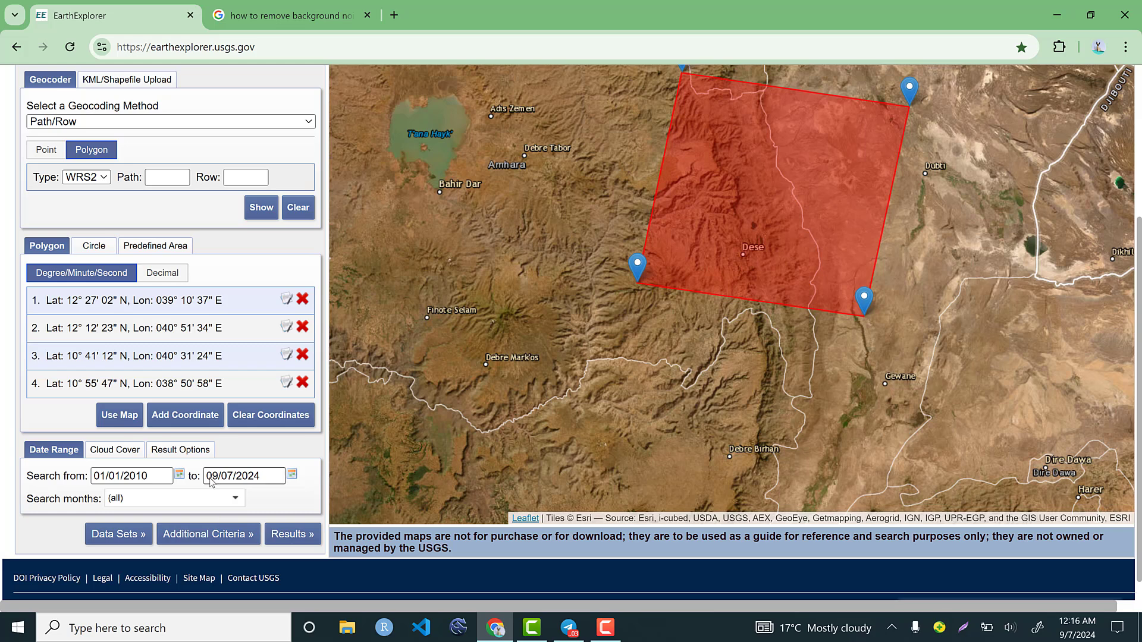
click(126, 453)
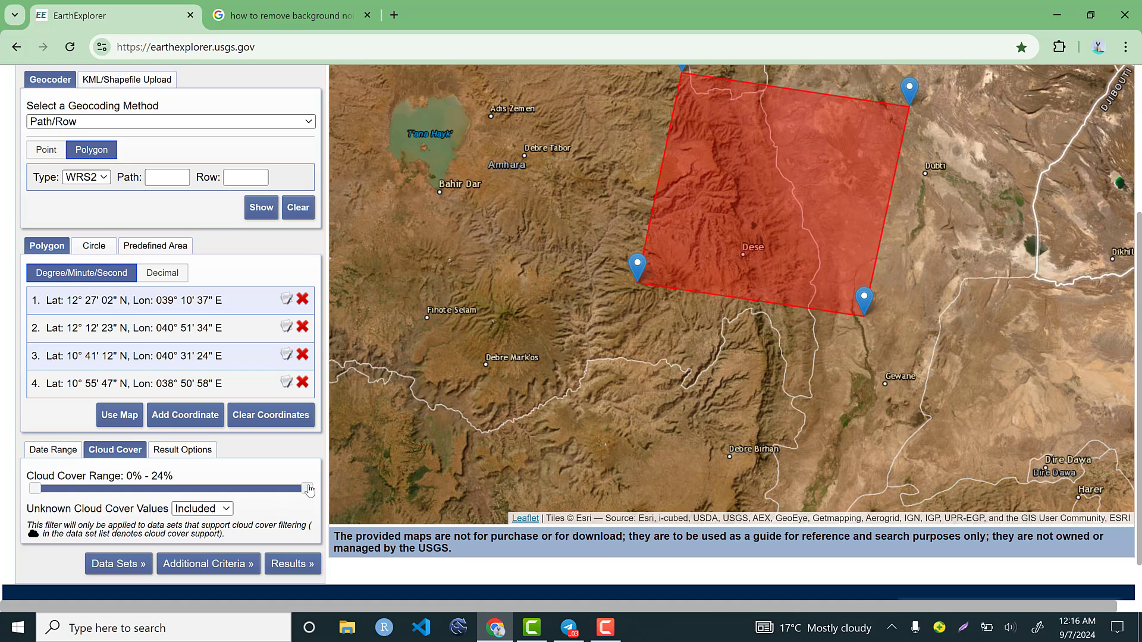
drag(308, 490, 81, 494)
click(236, 488)
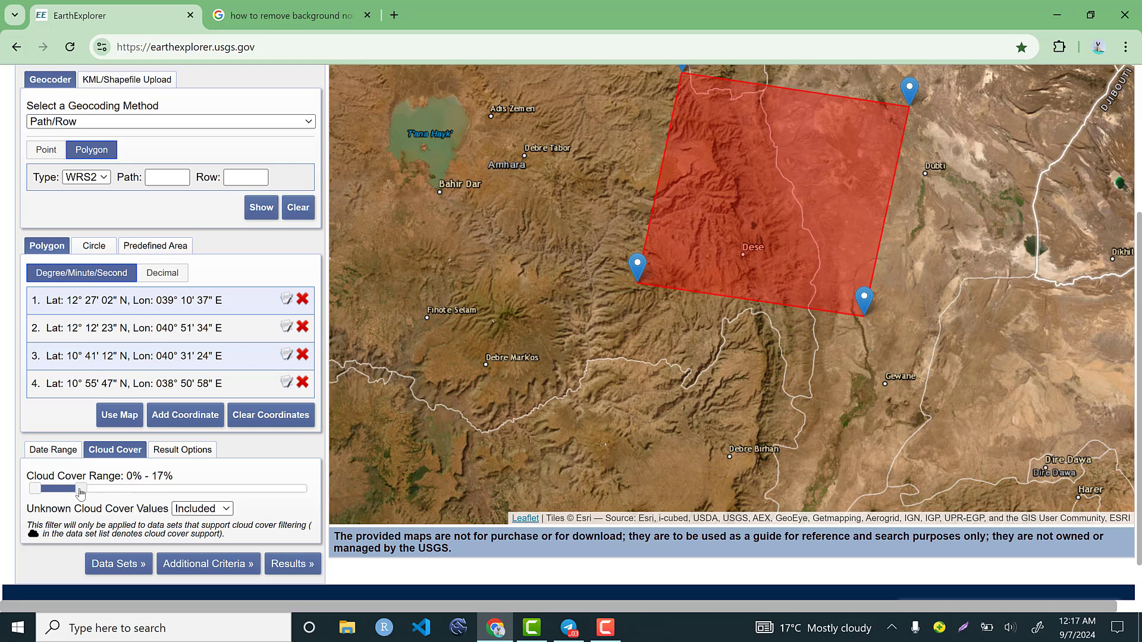
drag(76, 489, 256, 492)
drag(227, 497, 47, 491)
scroll(208, 502, down, 1)
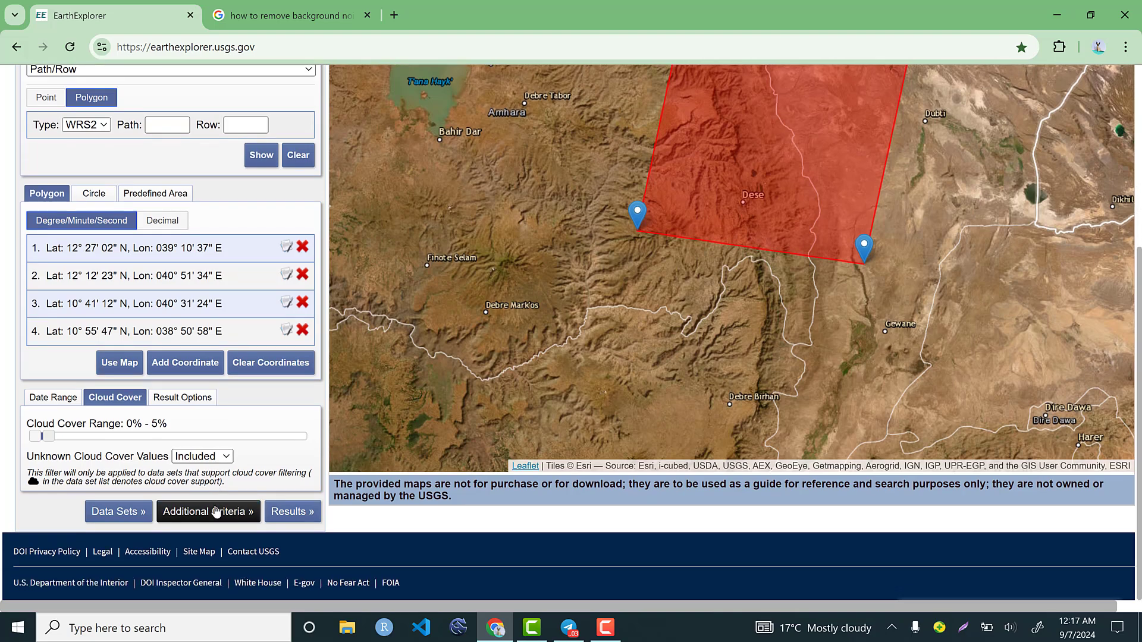
Go to the data set selection and collapse the Landsat group to show the full list of categories
scroll(212, 470, up, 5)
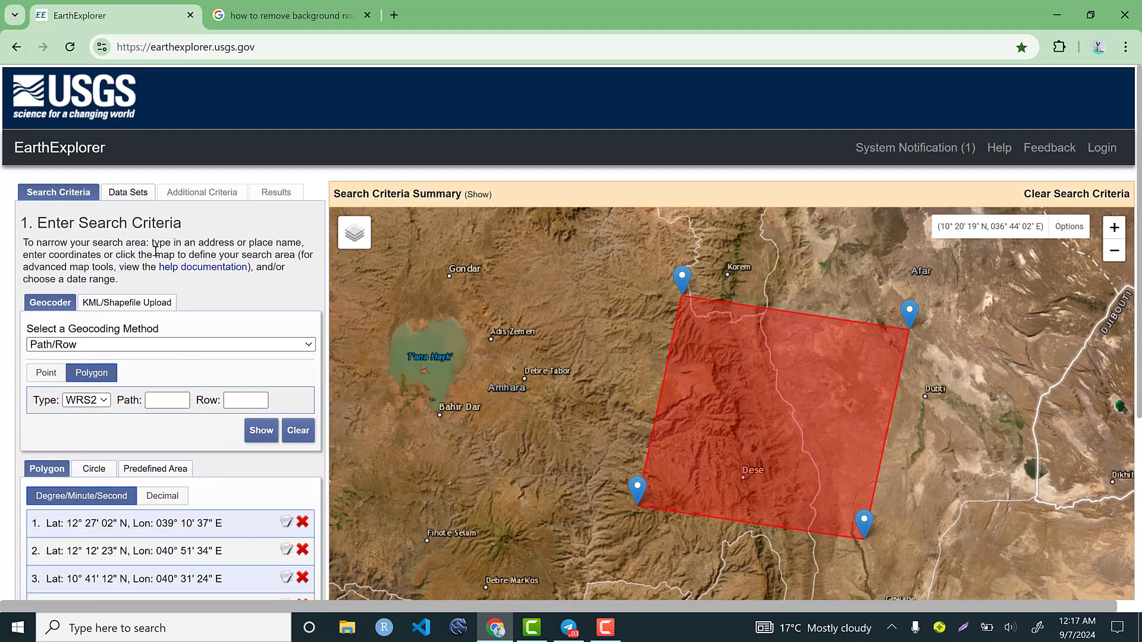
click(123, 198)
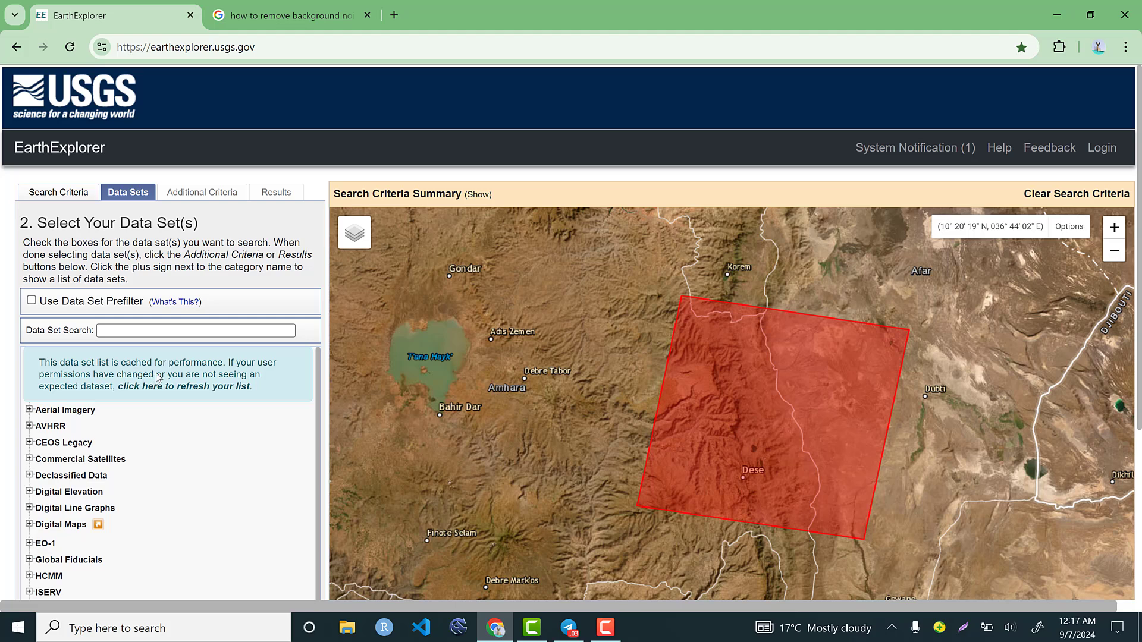
scroll(124, 455, down, 3)
scroll(127, 452, up, 3)
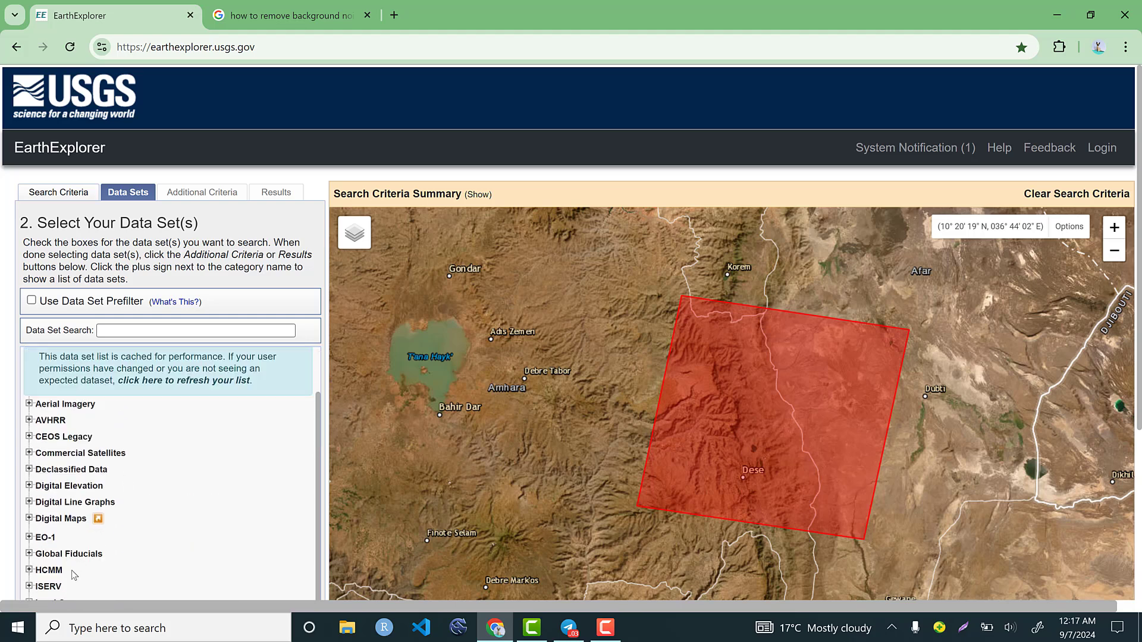
scroll(44, 565, down, 1)
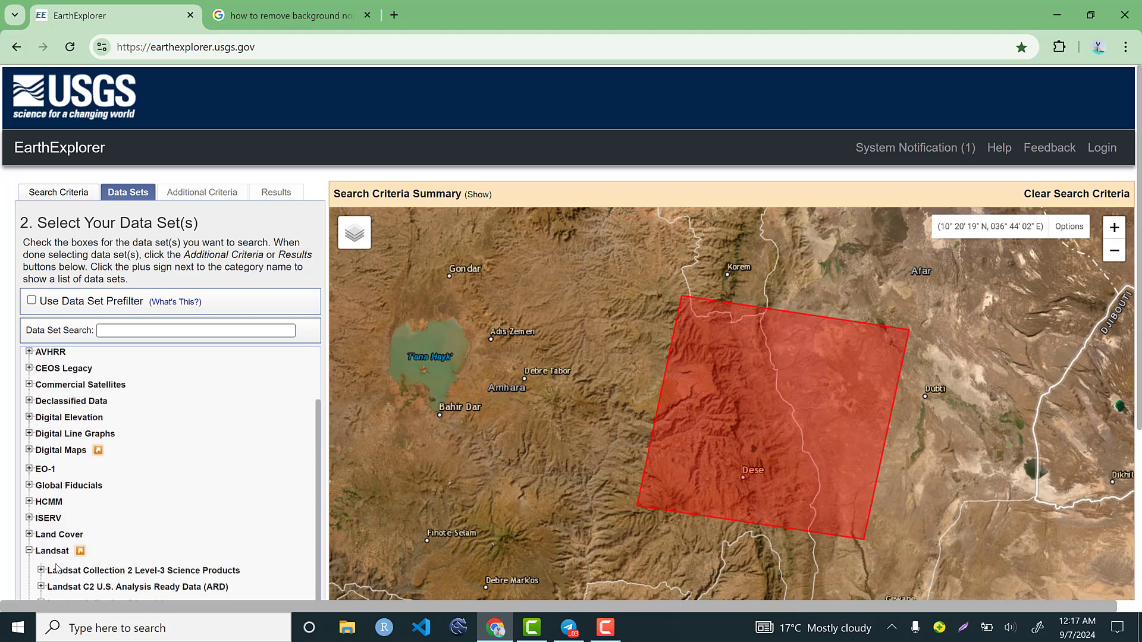
click(29, 550)
scroll(99, 422, down, 1)
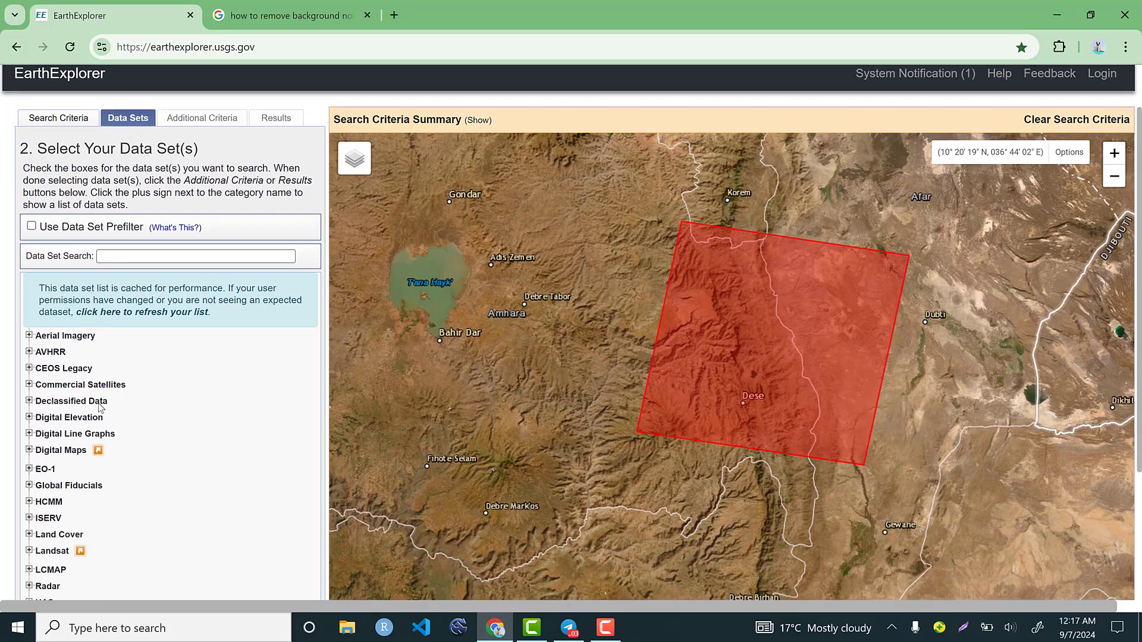
scroll(107, 390, down, 2)
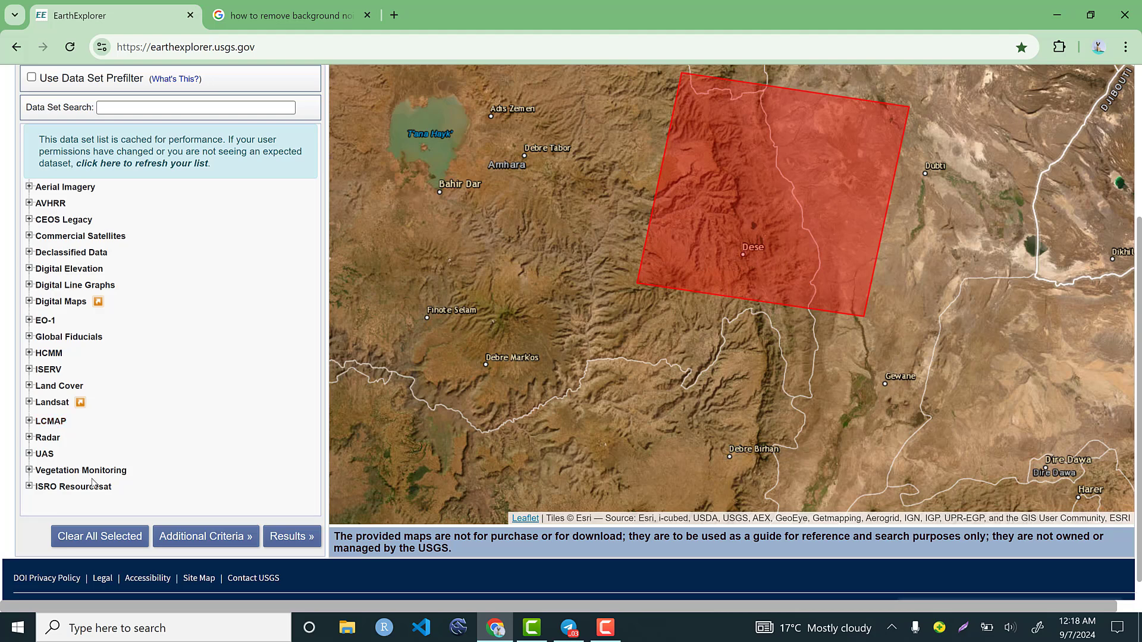
Look through the data sets in the Vegetation Monitoring category and collapse it again
click(30, 472)
scroll(148, 400, down, 3)
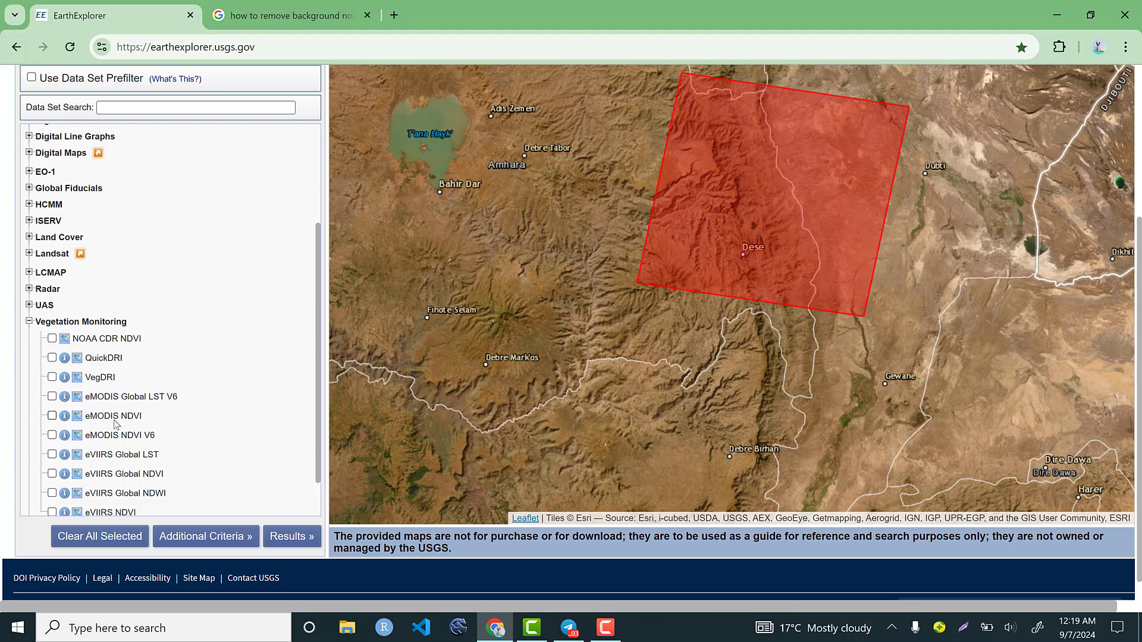
click(29, 322)
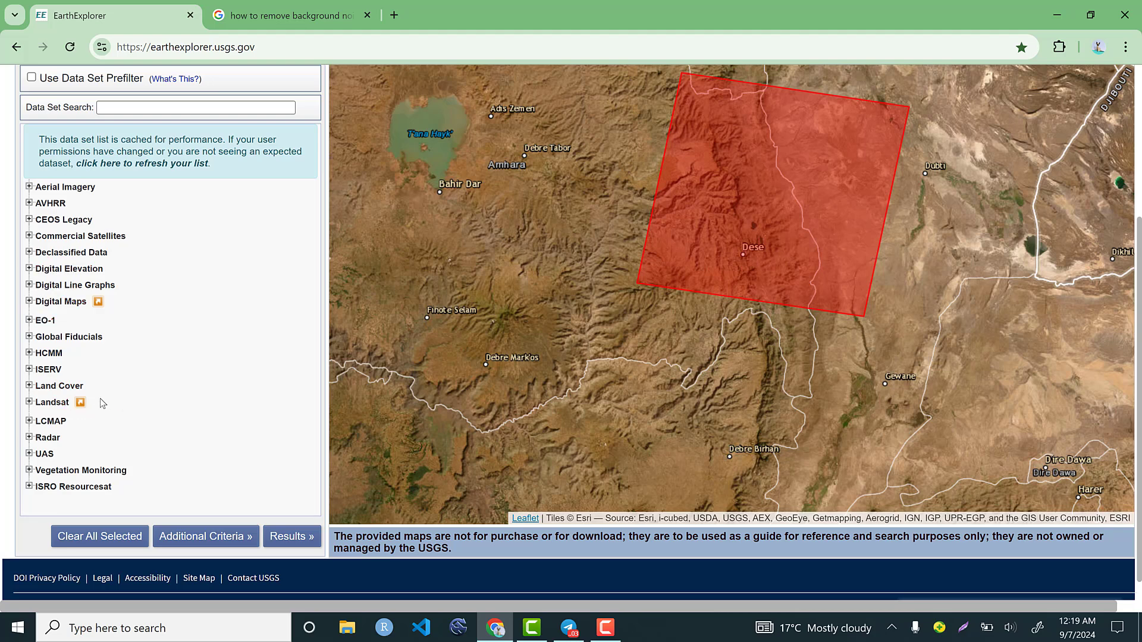
Expand the Landsat category and list the data sets under Landsat Collection 2 Level-2
click(56, 407)
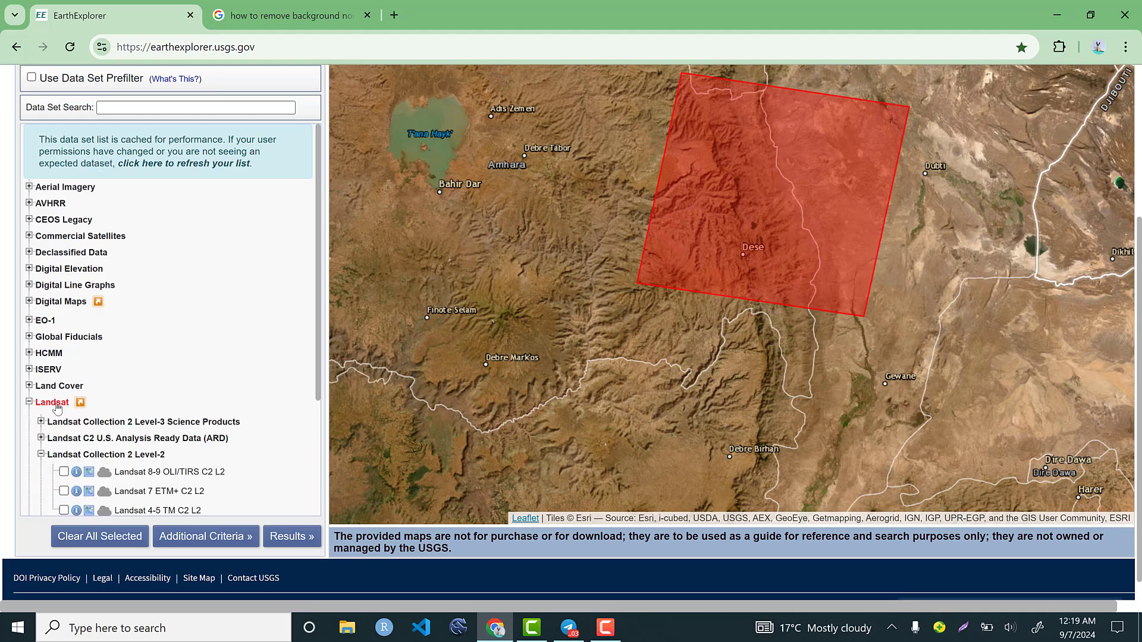
scroll(48, 389, down, 1)
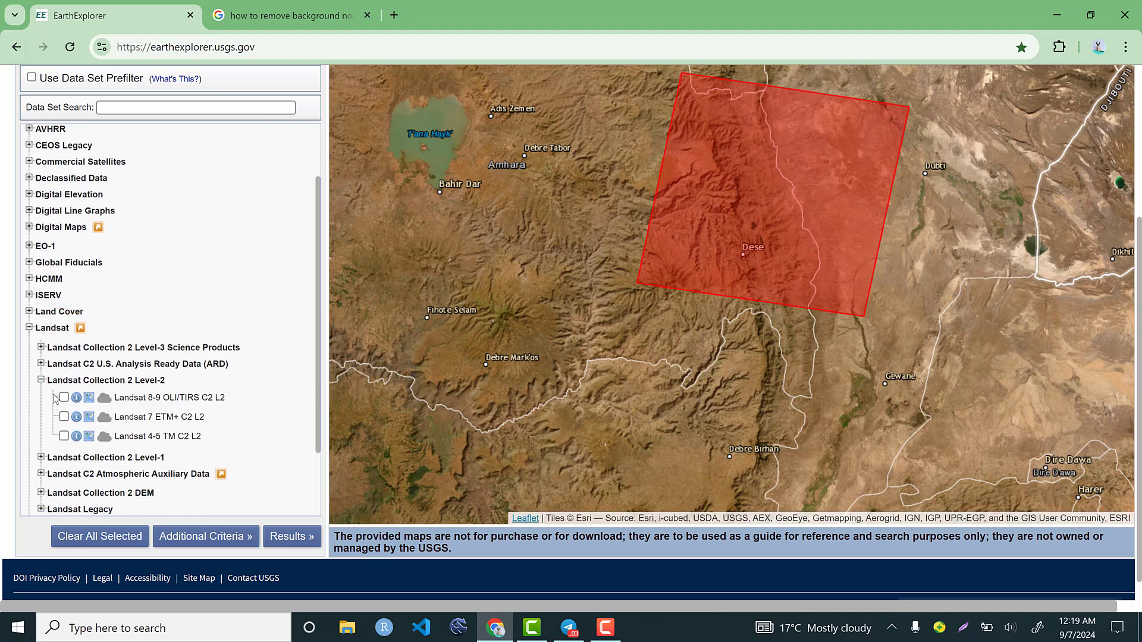
click(41, 381)
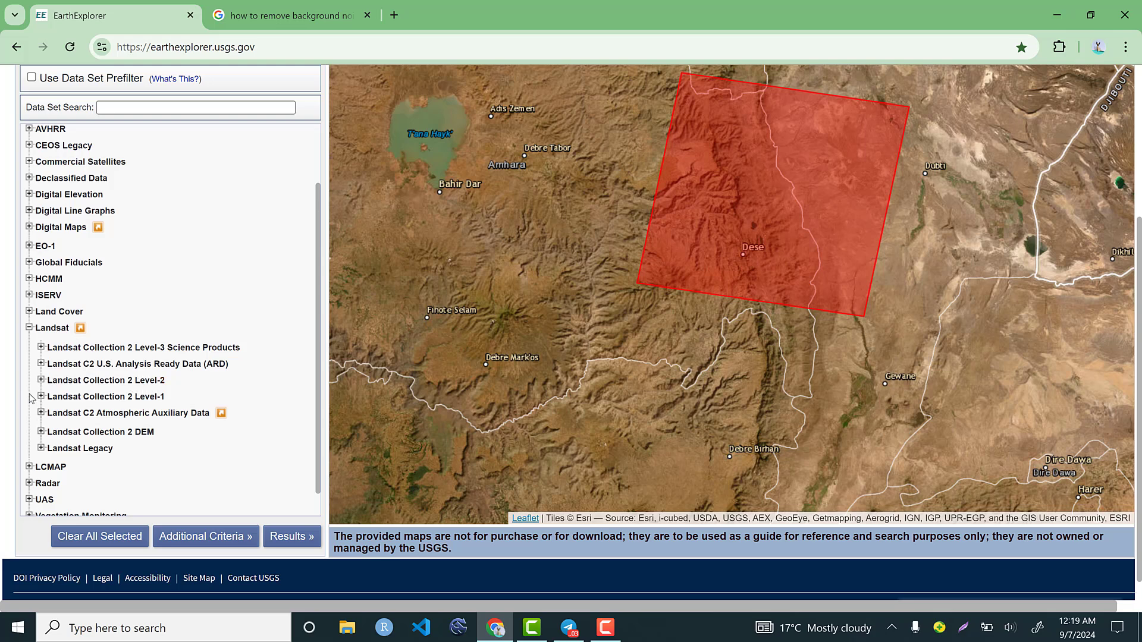
click(40, 380)
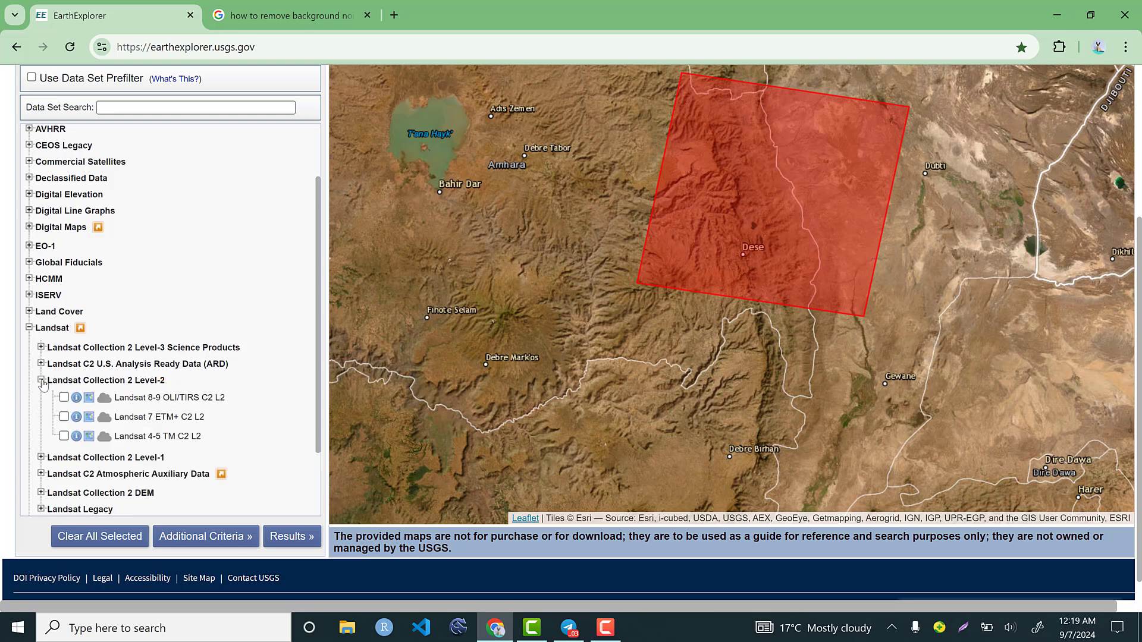
Open the information page for Landsat 8-9 OLI/TIRS C2 L2 and read its product description, availability and caveats
click(77, 402)
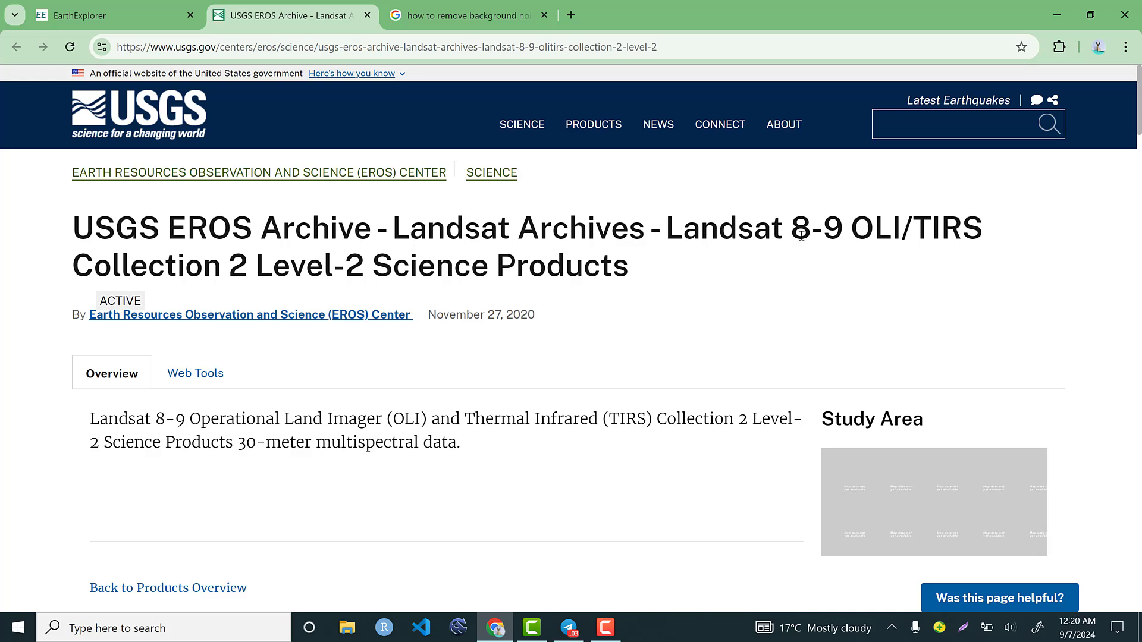
drag(854, 231, 978, 229)
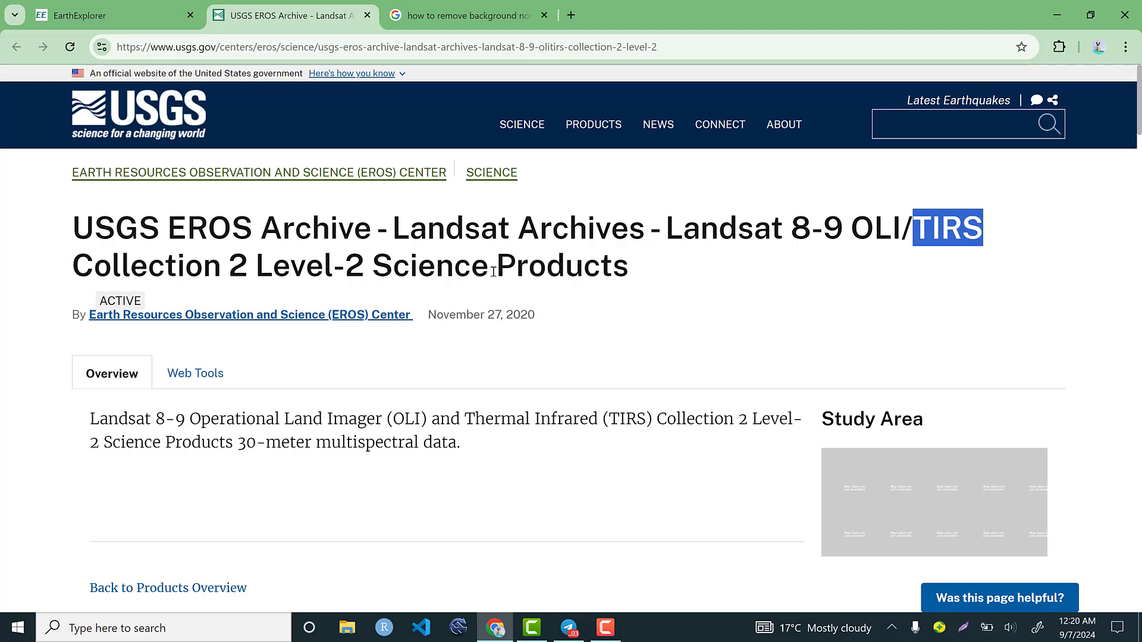
scroll(330, 432, down, 2)
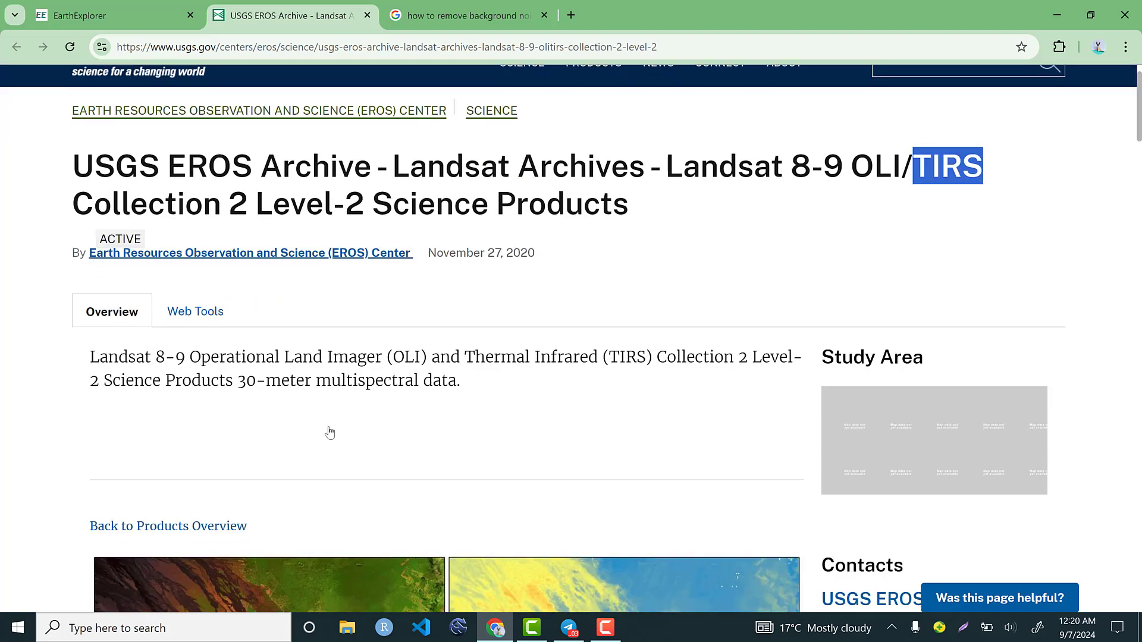
scroll(330, 432, down, 4)
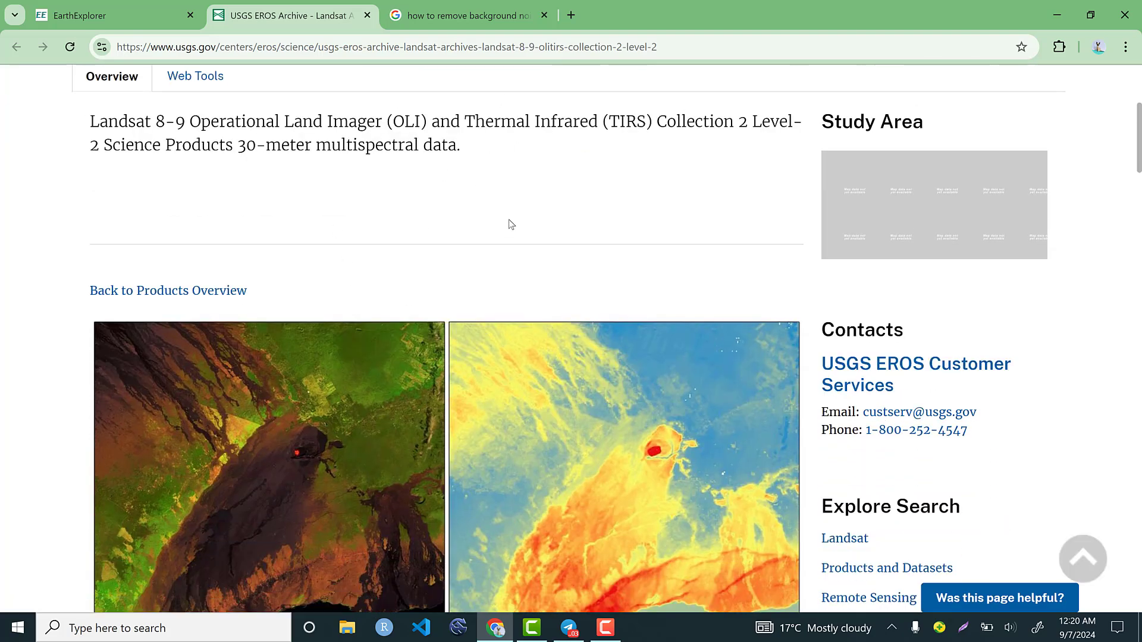
scroll(510, 224, down, 15)
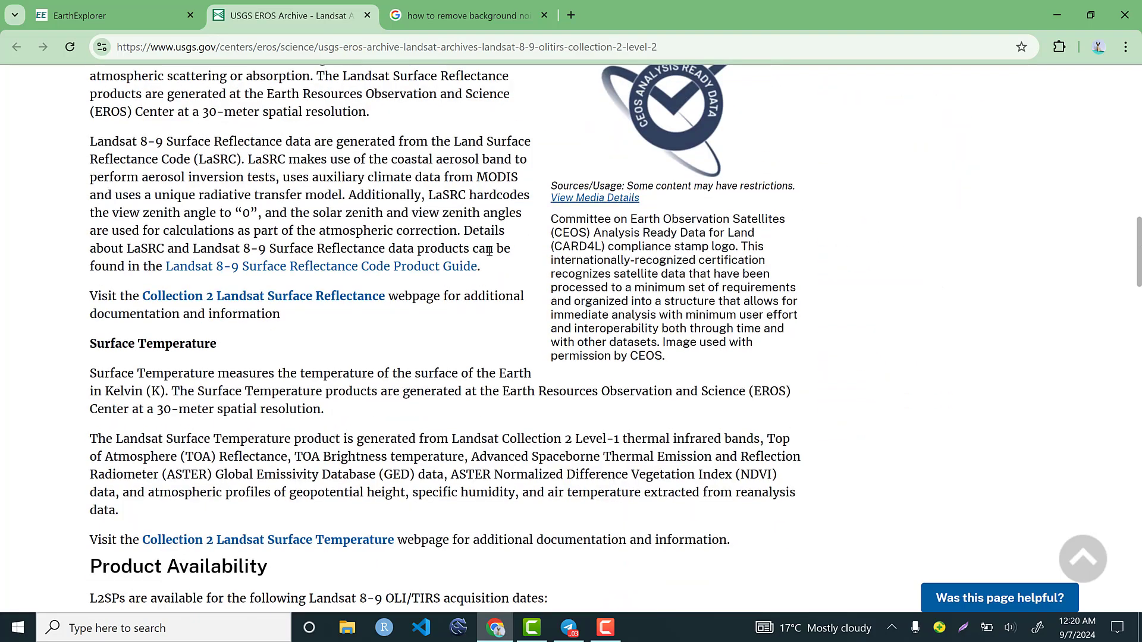
scroll(459, 286, down, 5)
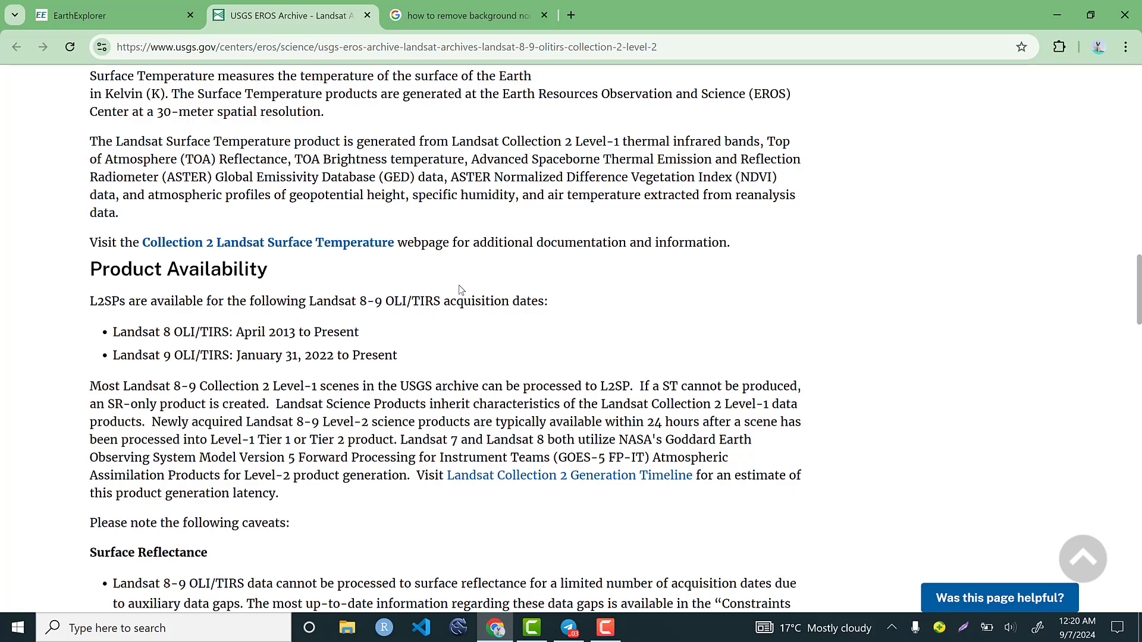
scroll(400, 384, down, 2)
scroll(400, 383, down, 5)
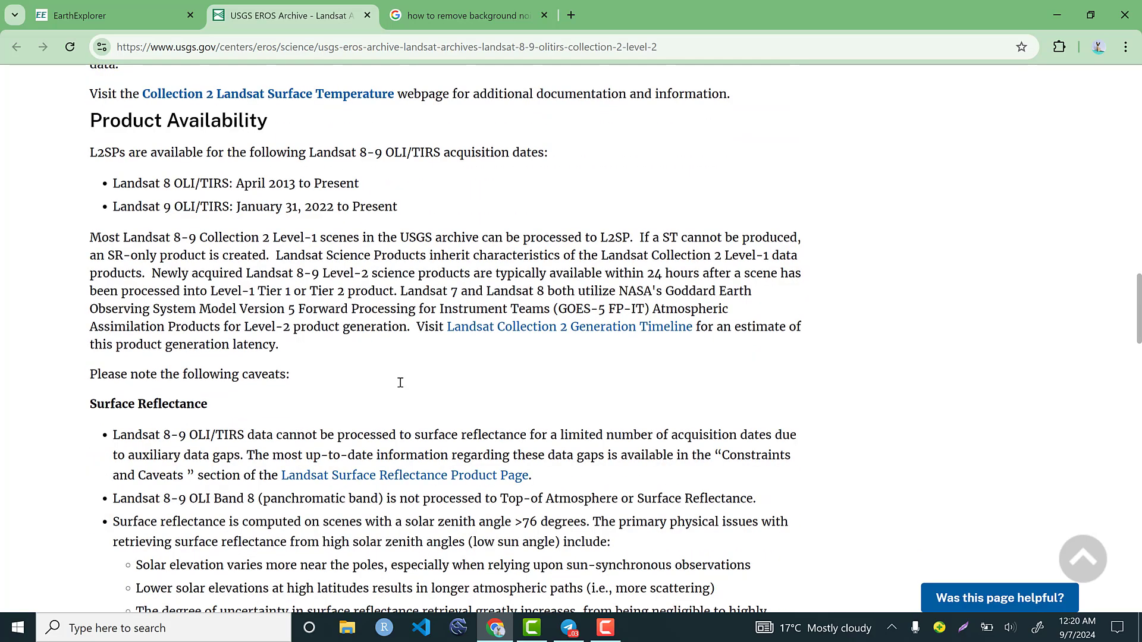
scroll(169, 386, down, 4)
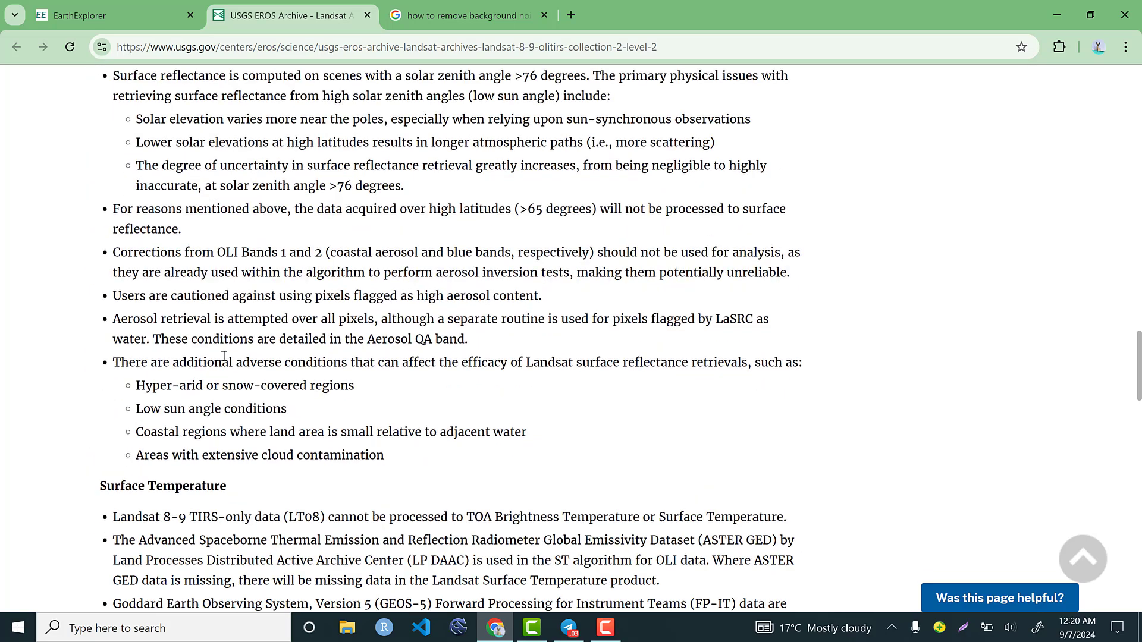
scroll(223, 356, down, 8)
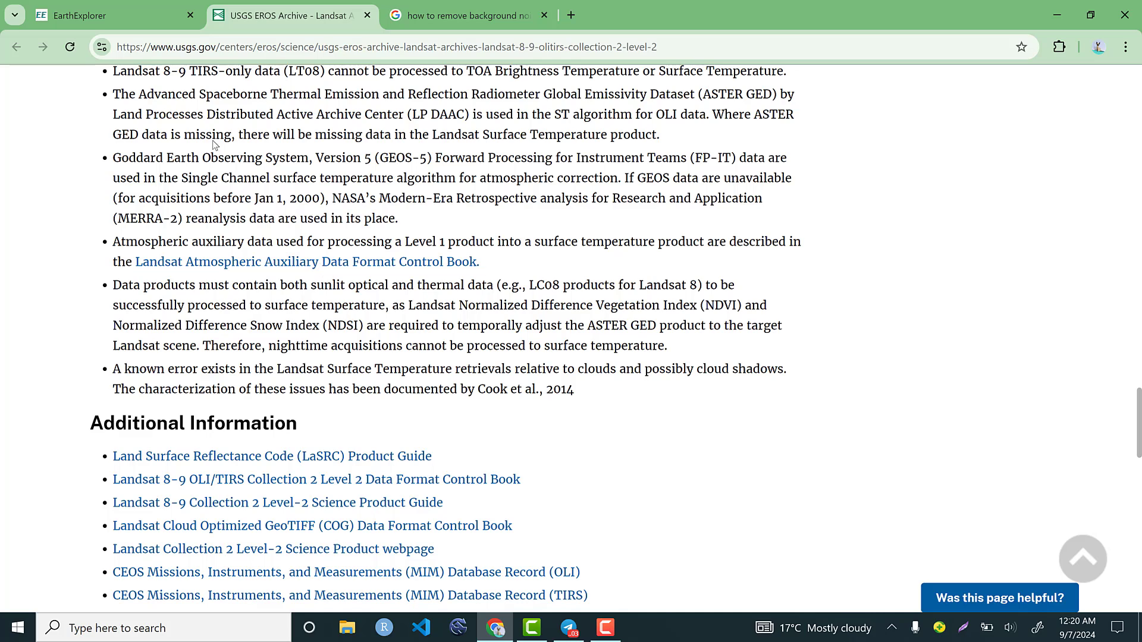
Return to EarthExplorer and select the Landsat 8-9 OLI/TIRS C2 L2 data set for the search
click(104, 17)
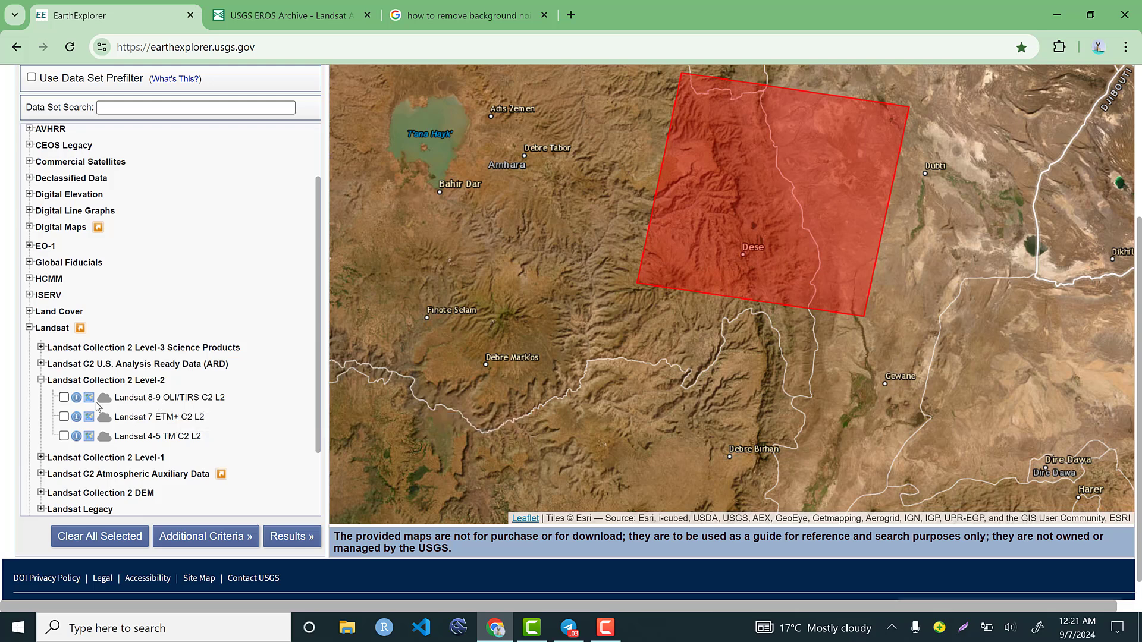
click(64, 397)
scroll(183, 380, up, 2)
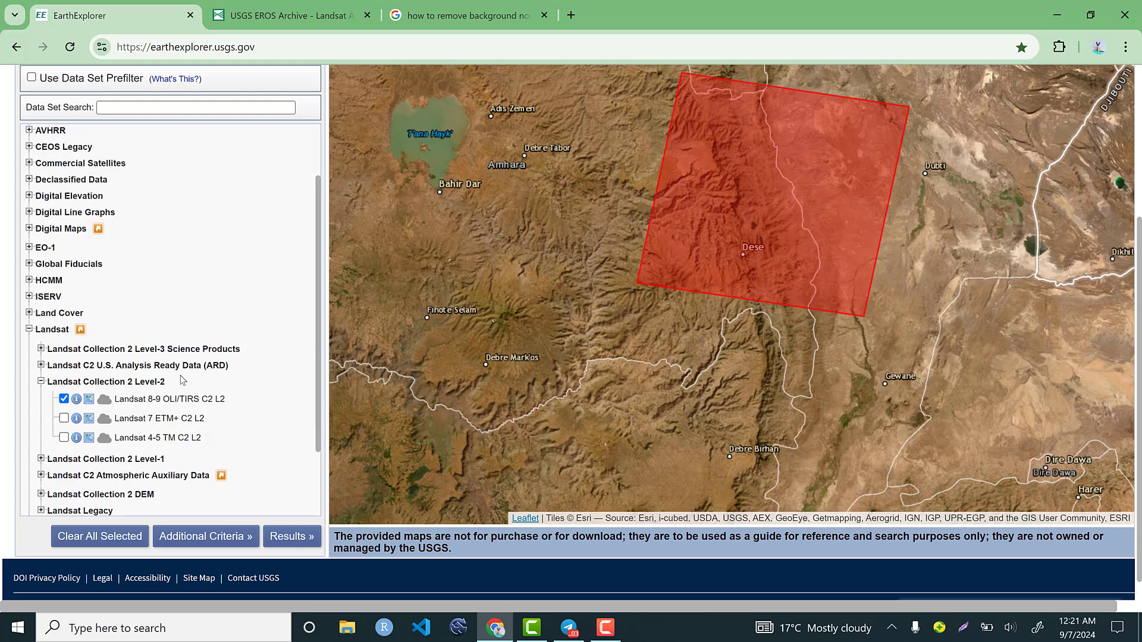
scroll(182, 380, up, 4)
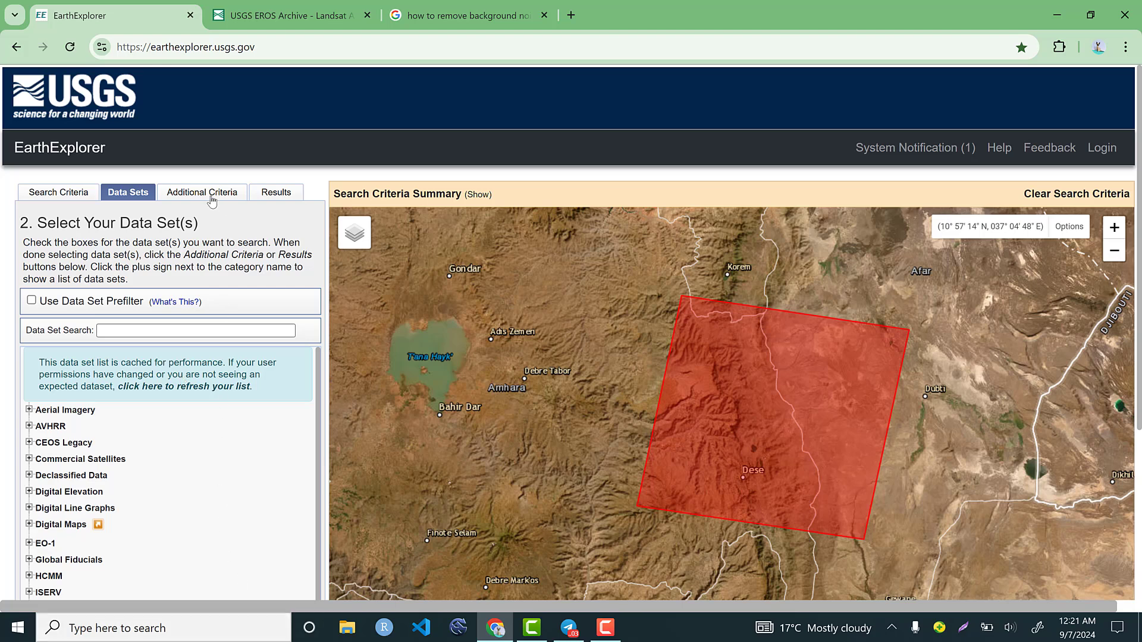
Show the search results for the selected data set and look over the first scenes
click(292, 194)
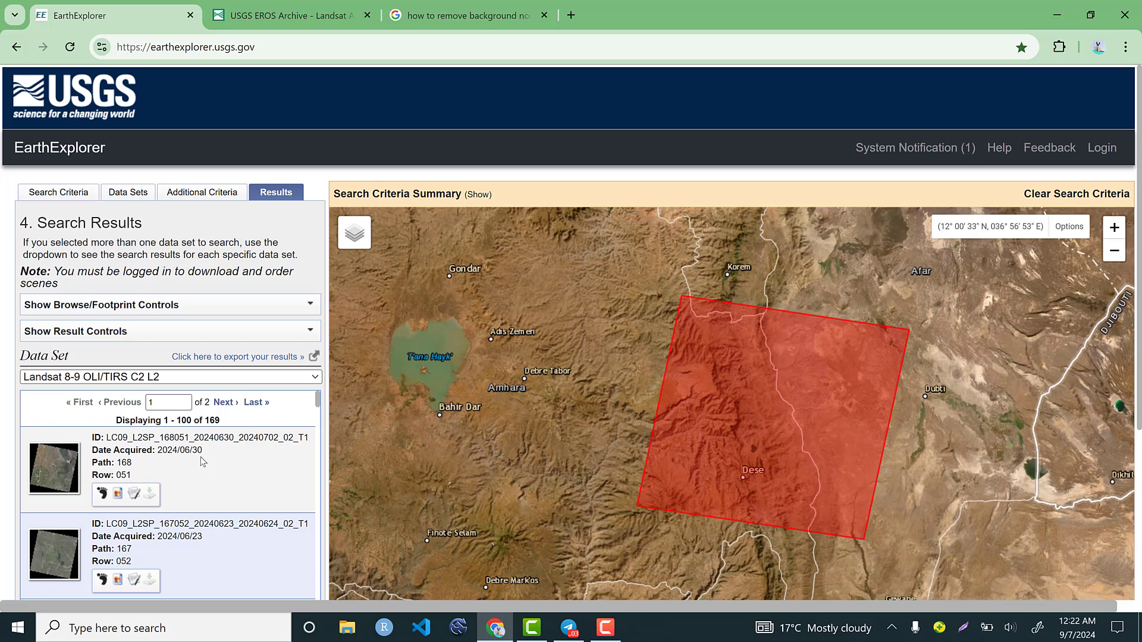
scroll(206, 467, down, 2)
scroll(202, 457, up, 2)
Open the full metadata of the first scene, acquired 2024/06/30, and examine the sensor, path and row in its product identifier
click(135, 500)
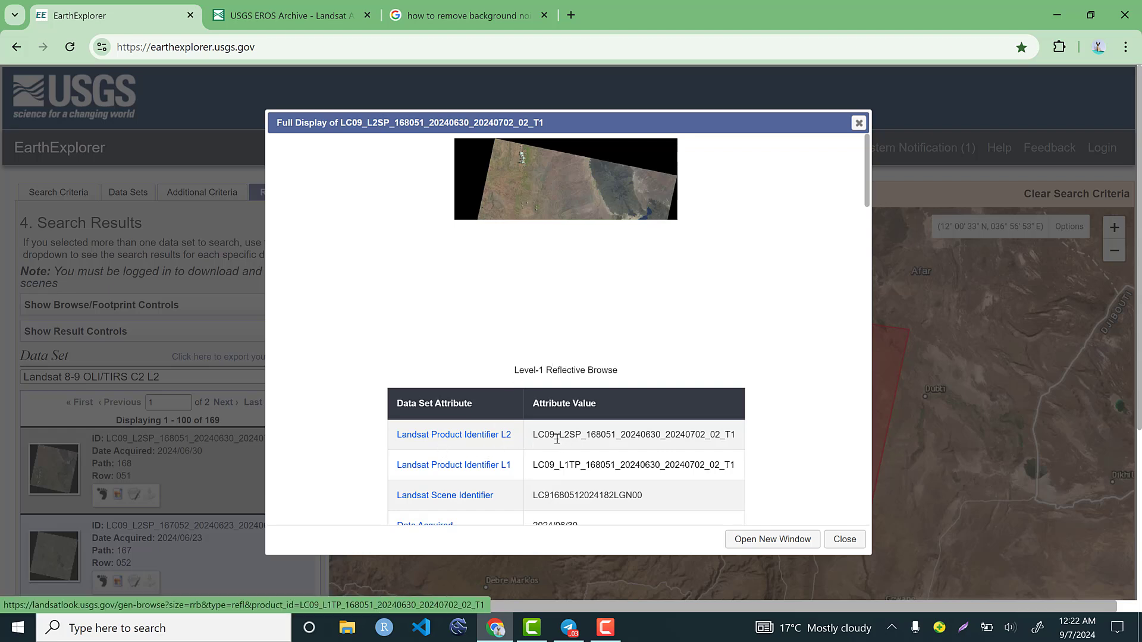
drag(555, 439, 533, 438)
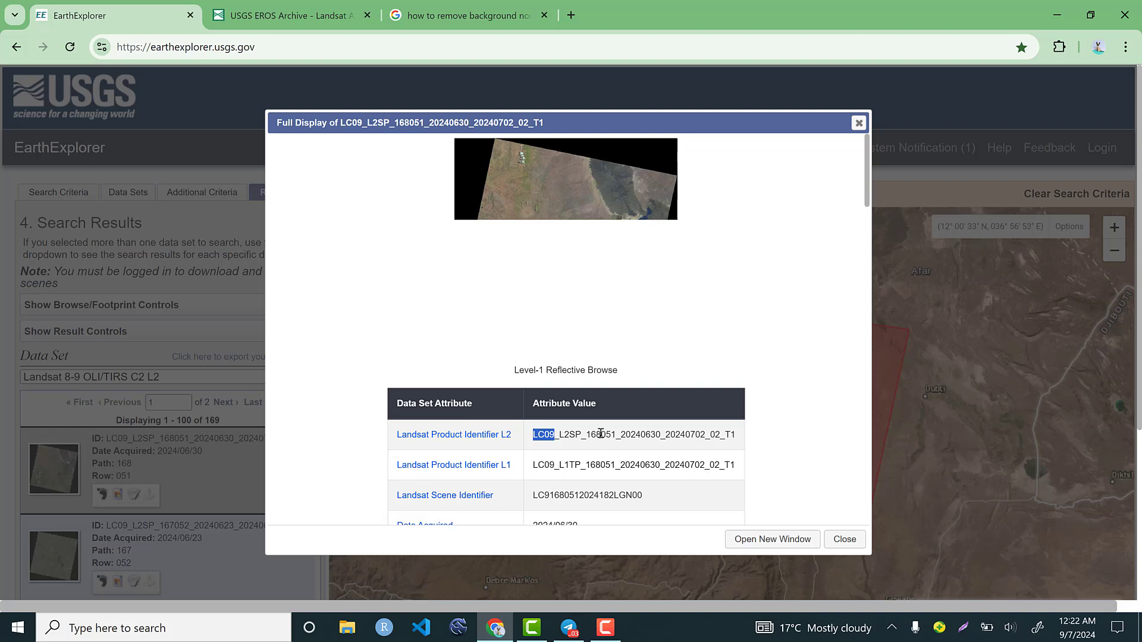
drag(601, 432, 588, 436)
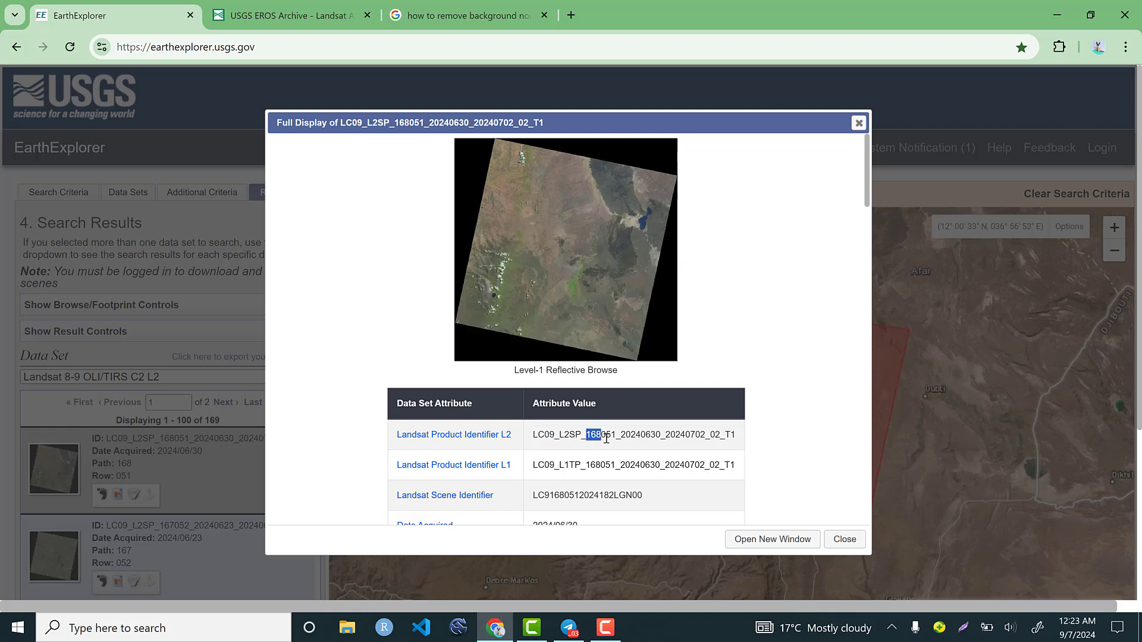
click(612, 434)
drag(613, 435, 601, 434)
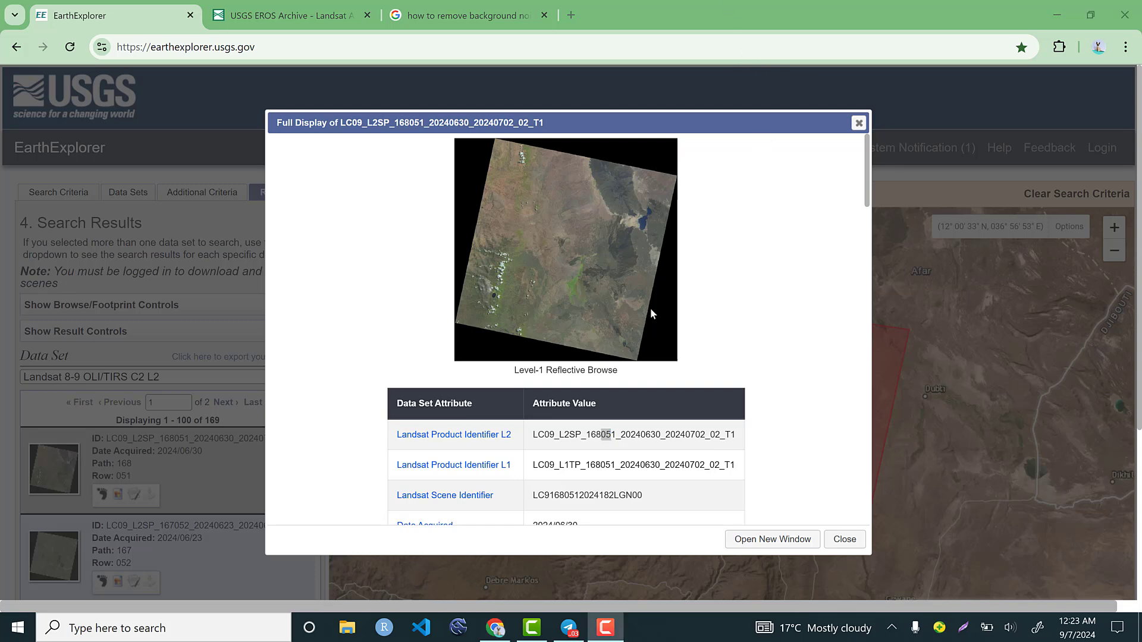
scroll(532, 463, down, 1)
scroll(533, 463, down, 1)
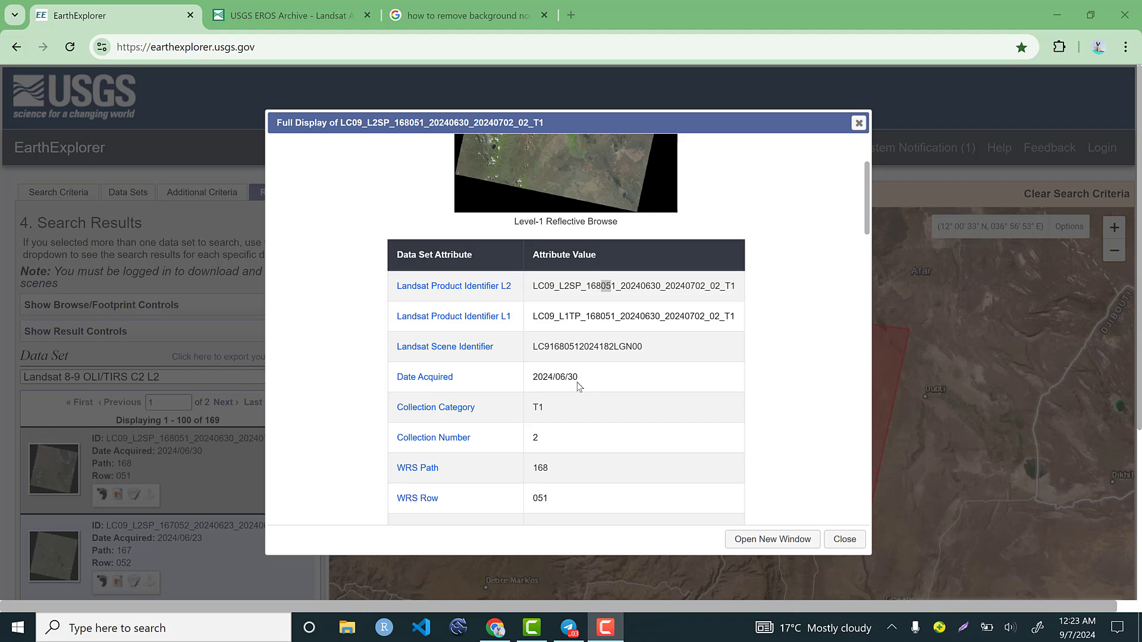
Examine the scene's acquisition date, WRS path and row, product generation dates and cloud cover in its metadata, and close the metadata
drag(580, 381, 527, 385)
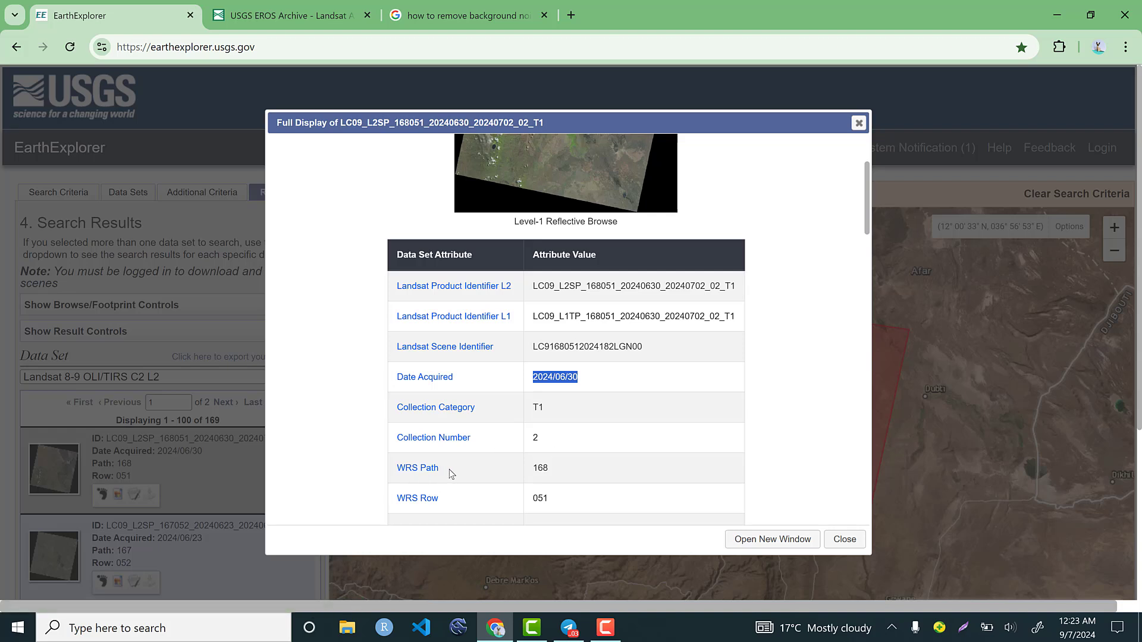
scroll(556, 507, down, 1)
scroll(556, 508, down, 3)
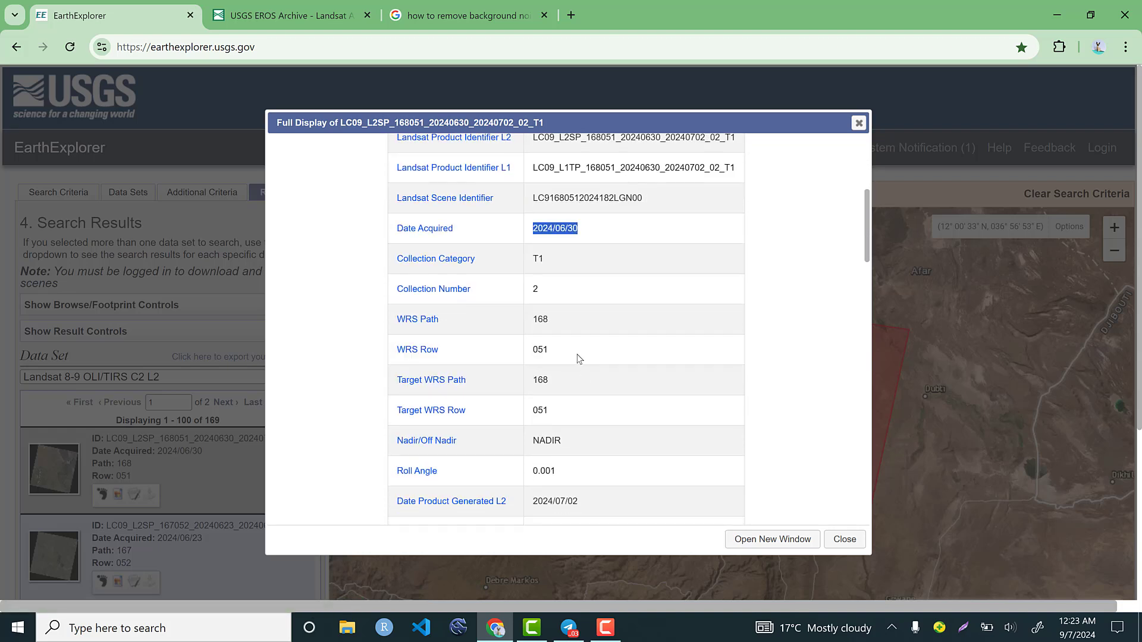
scroll(487, 440, down, 1)
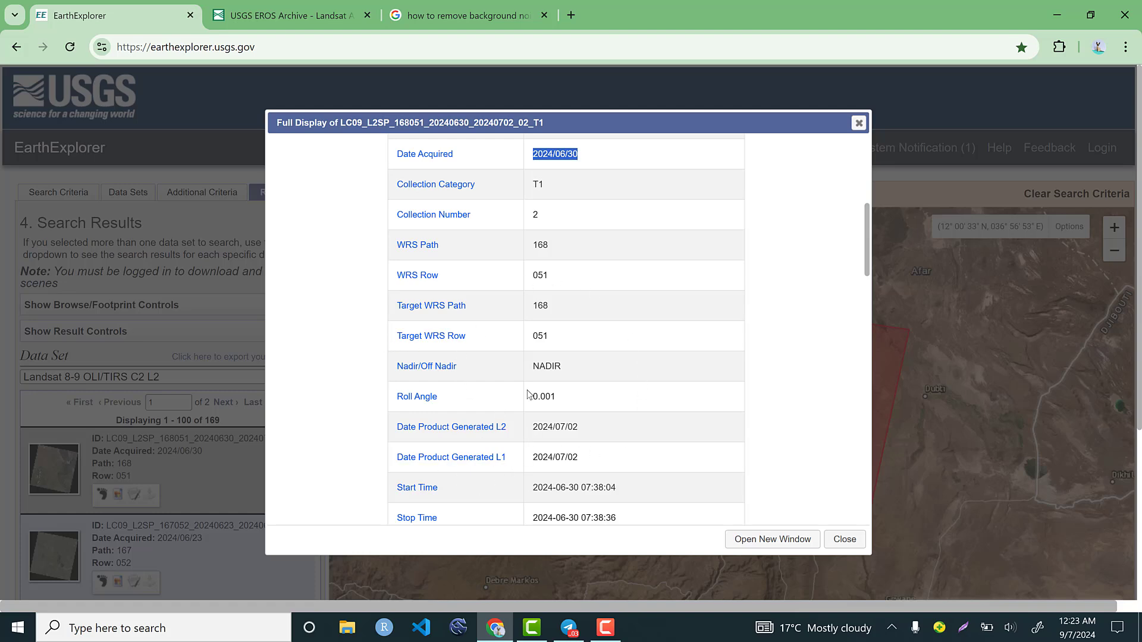
scroll(642, 335, down, 2)
scroll(642, 335, down, 1)
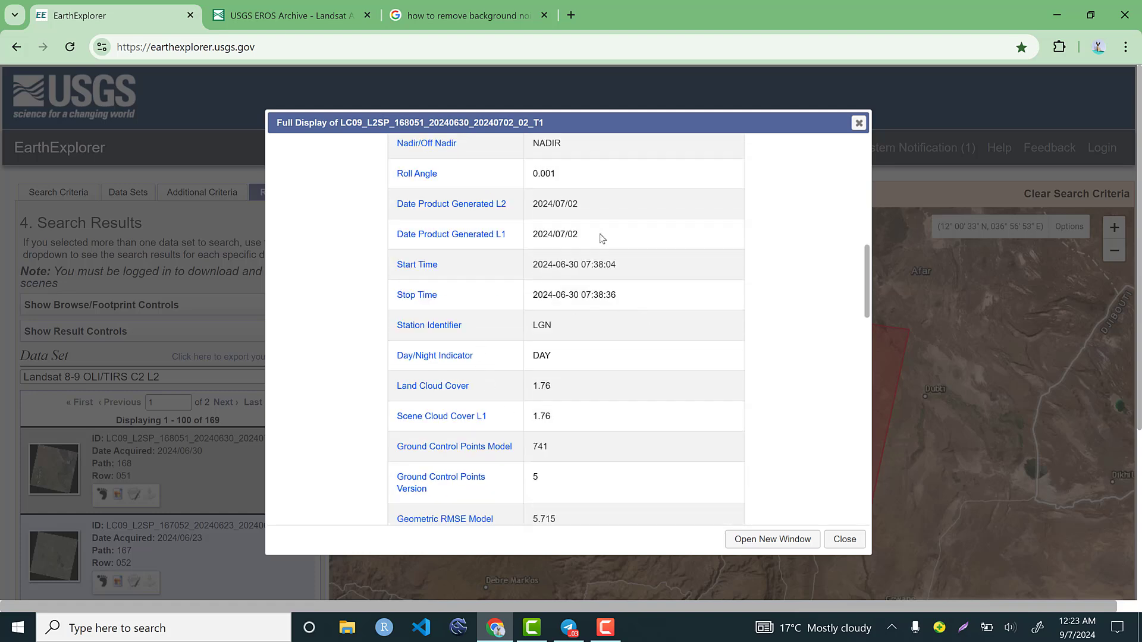
click(858, 123)
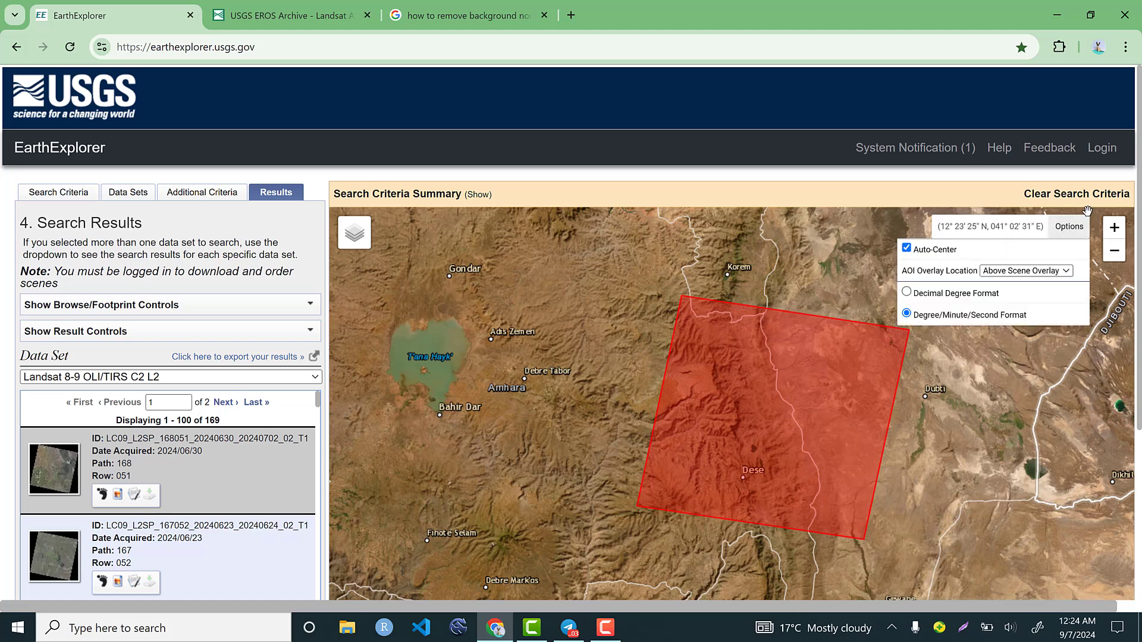
Open the USGS login page, look over its sign-in and account creation options, and try to sign in with empty credentials
click(1101, 148)
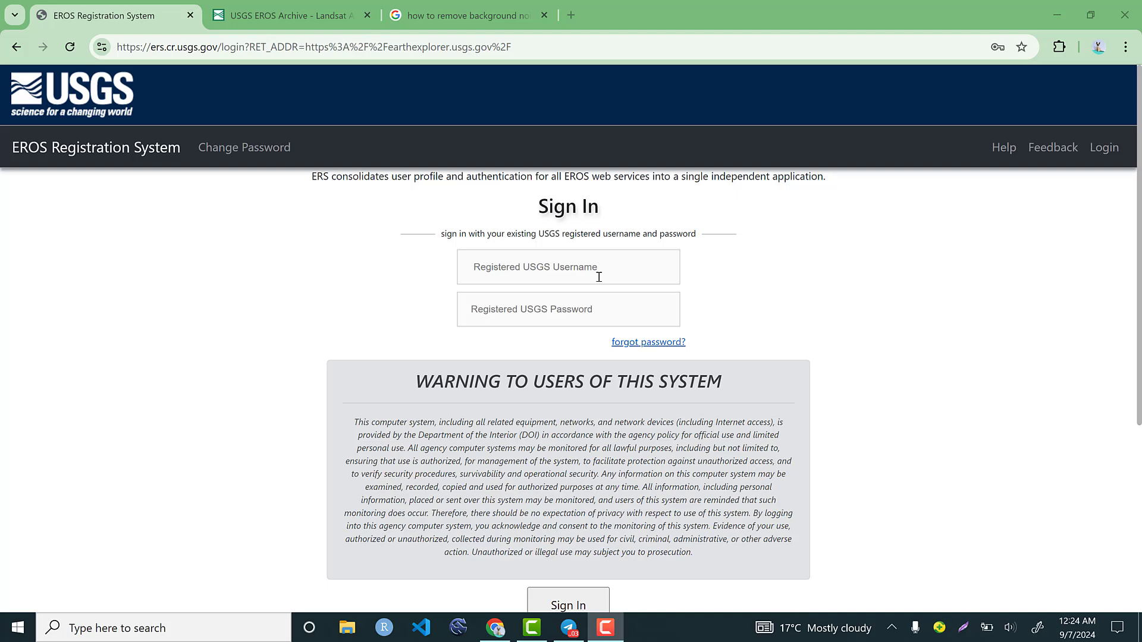
scroll(654, 327, down, 4)
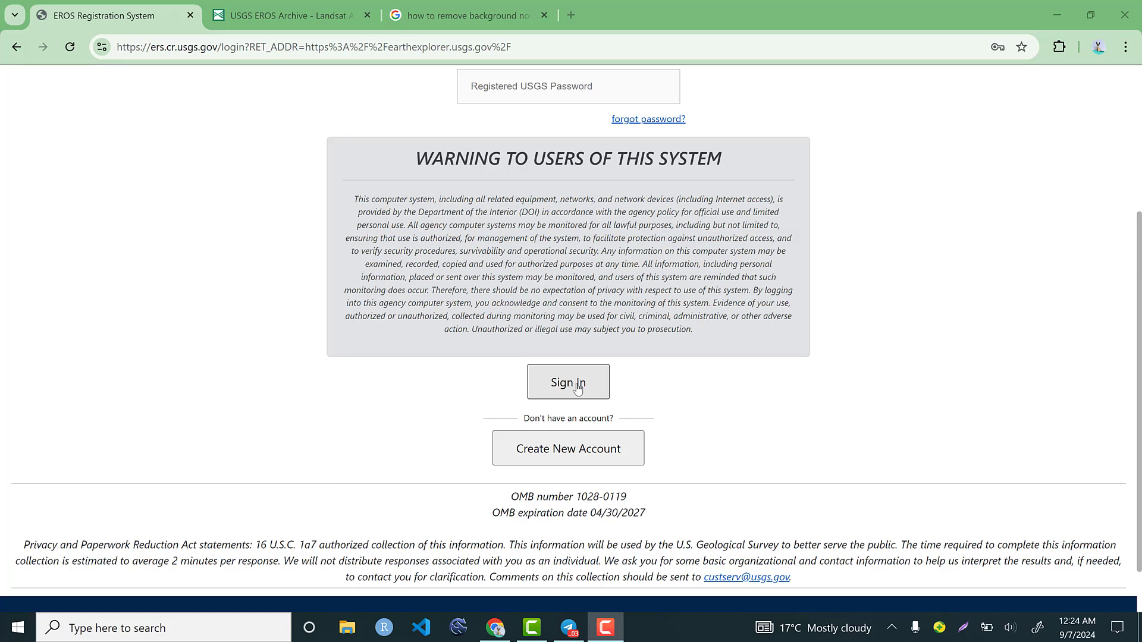
drag(225, 211, 547, 397)
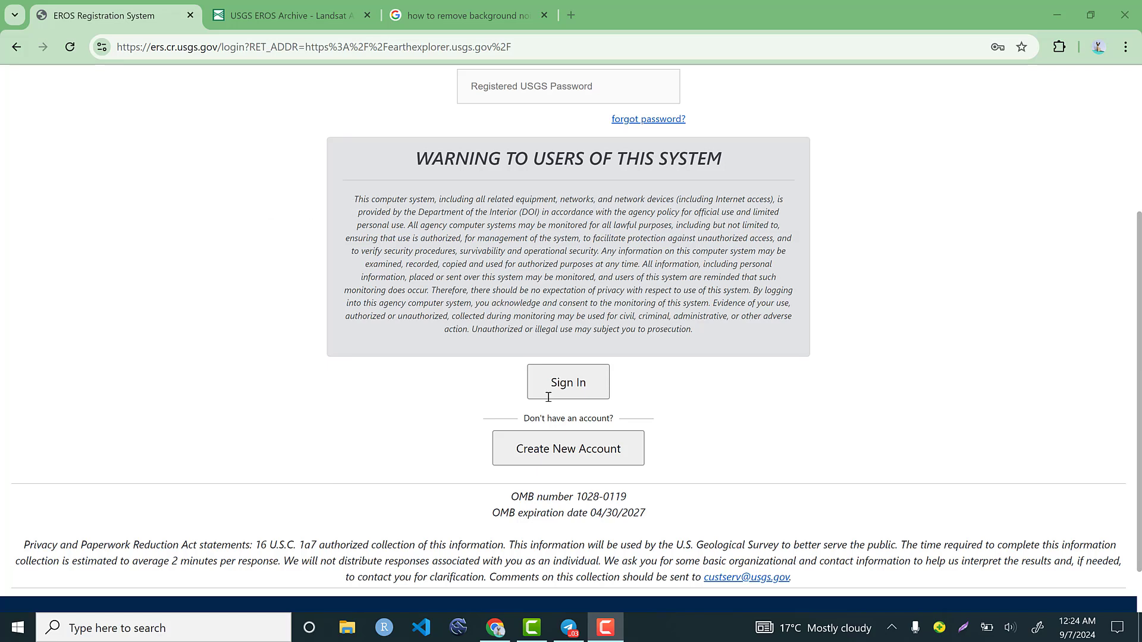
click(720, 434)
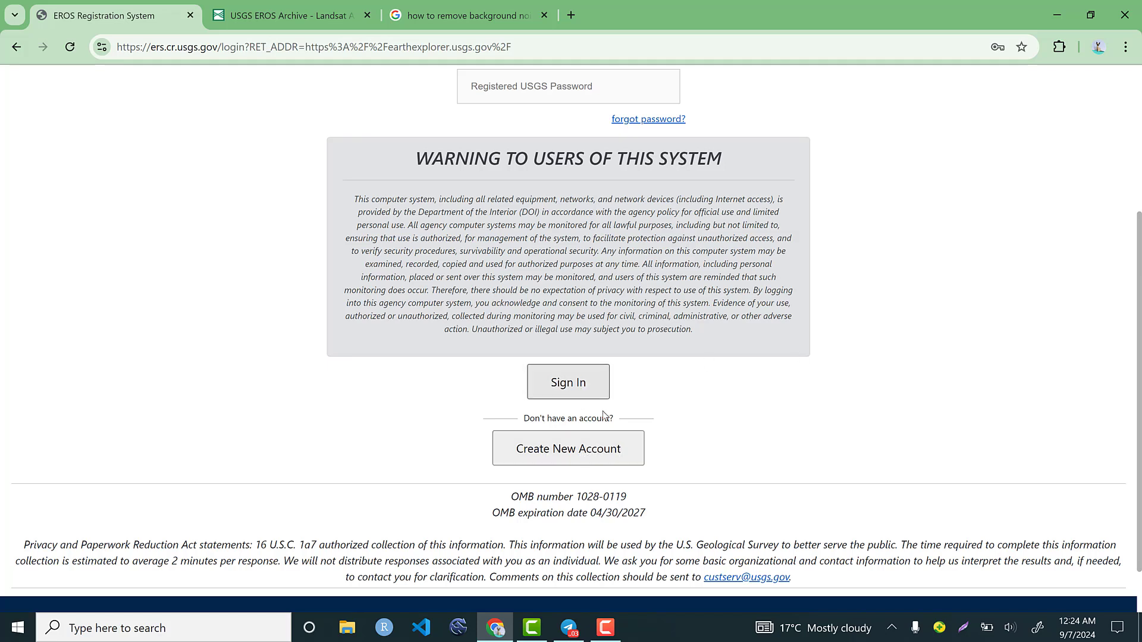
click(584, 387)
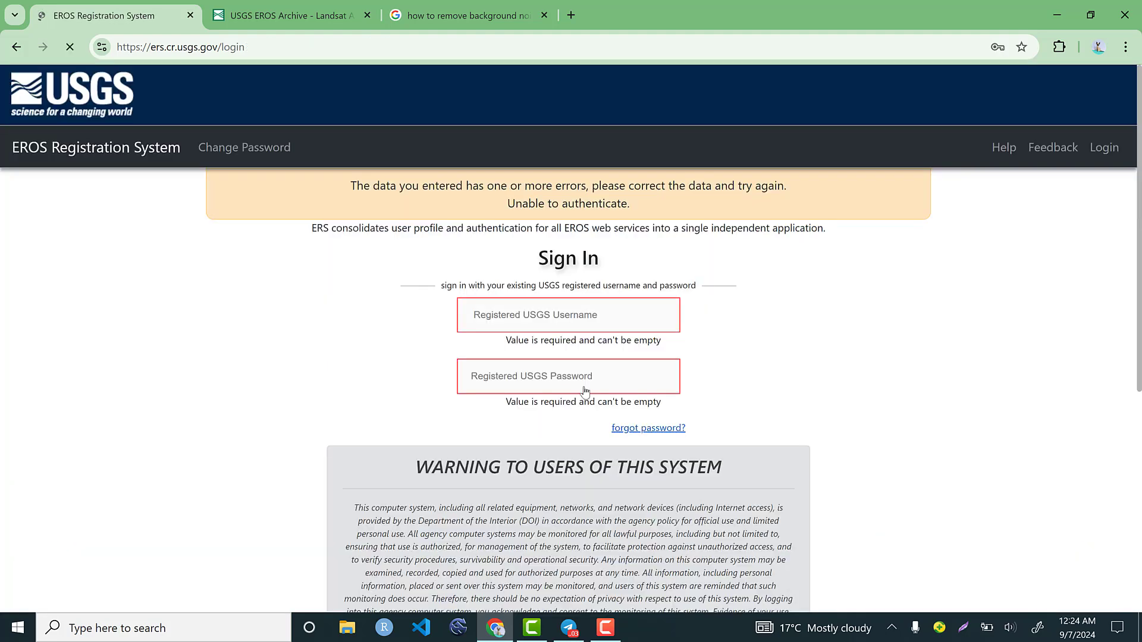
Sign in to the USGS account with the saved username and password, approving the browser's request to fill the password
click(525, 319)
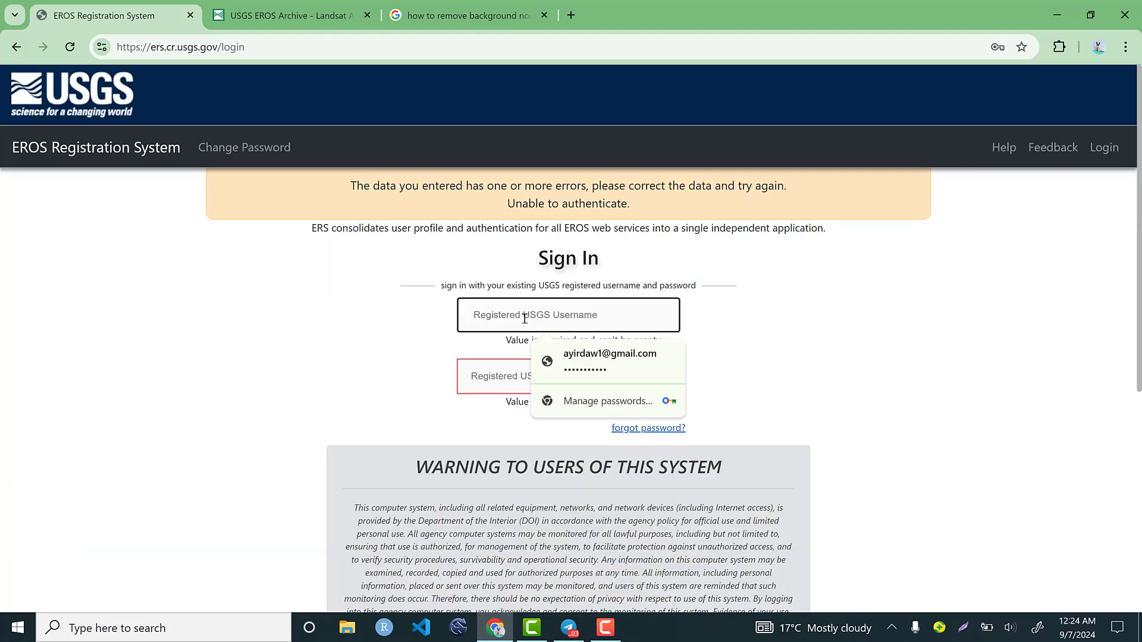
click(625, 360)
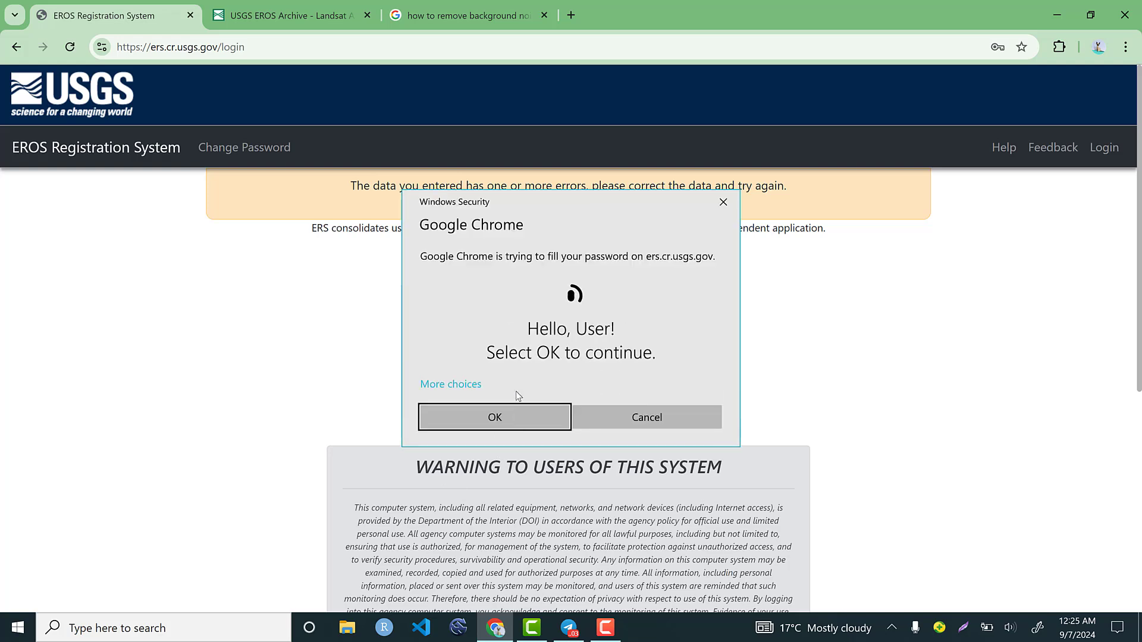
click(529, 423)
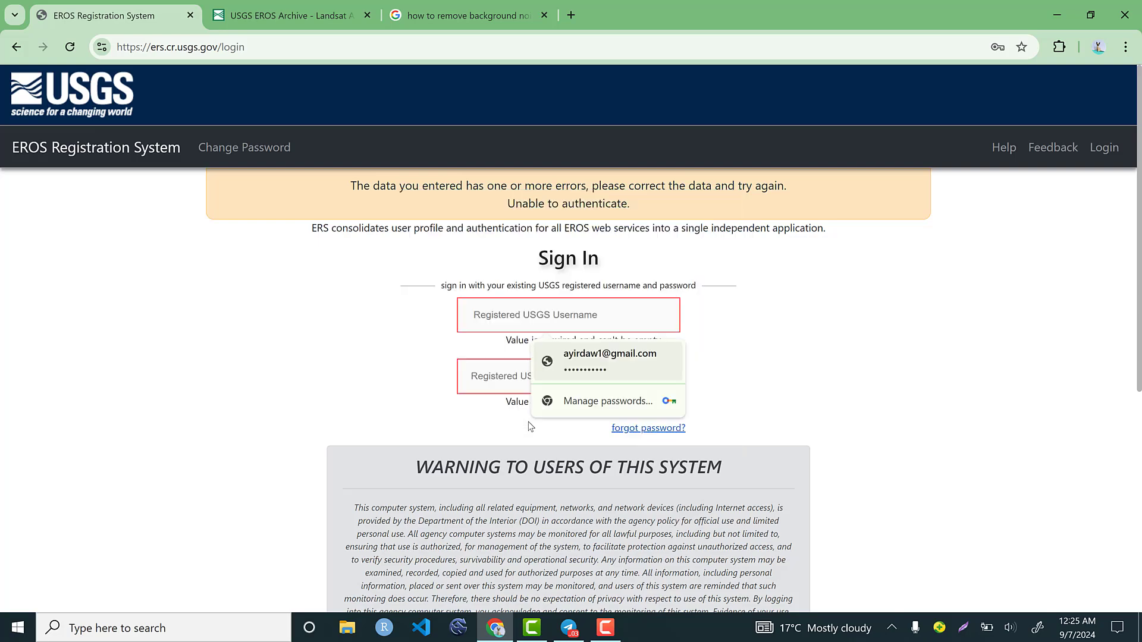
scroll(626, 375, down, 6)
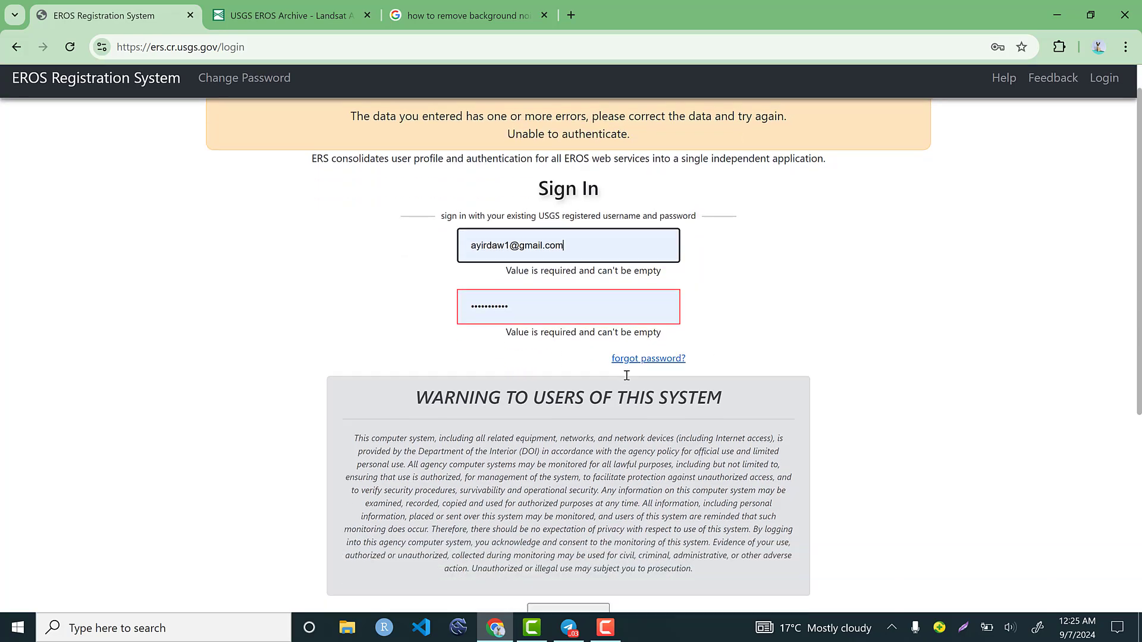
scroll(626, 375, up, 6)
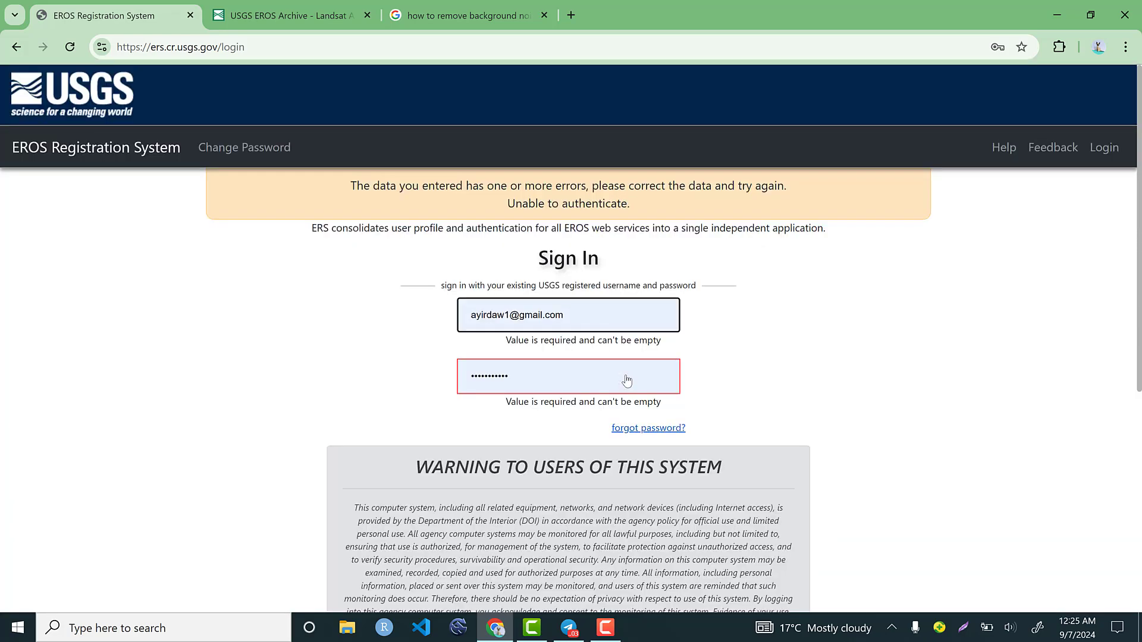
scroll(626, 375, down, 2)
scroll(626, 375, down, 3)
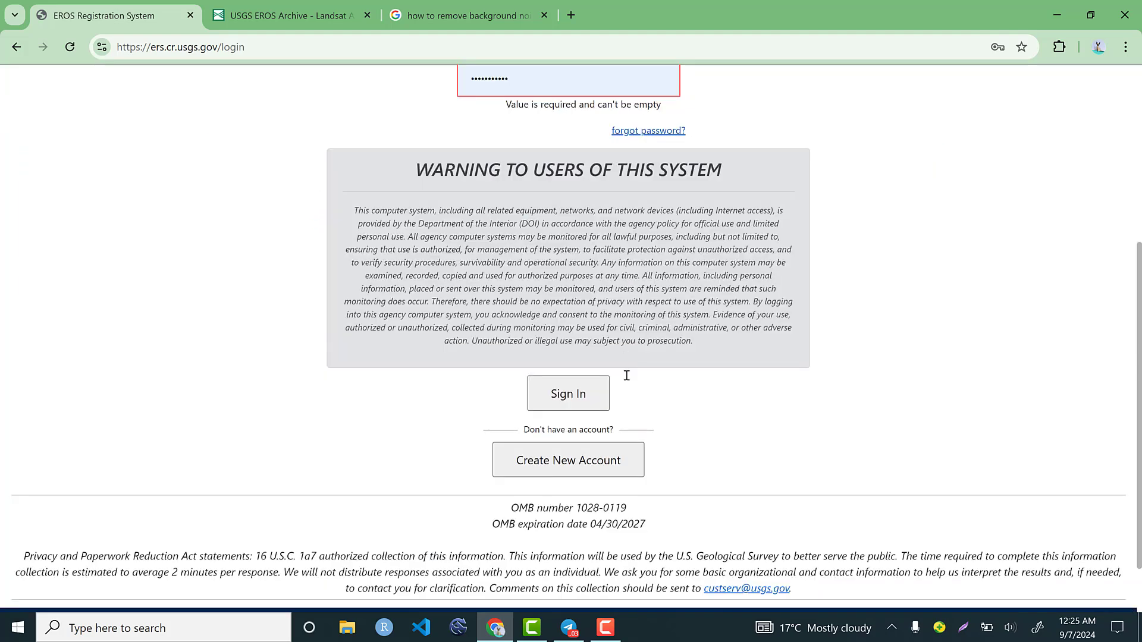
click(582, 405)
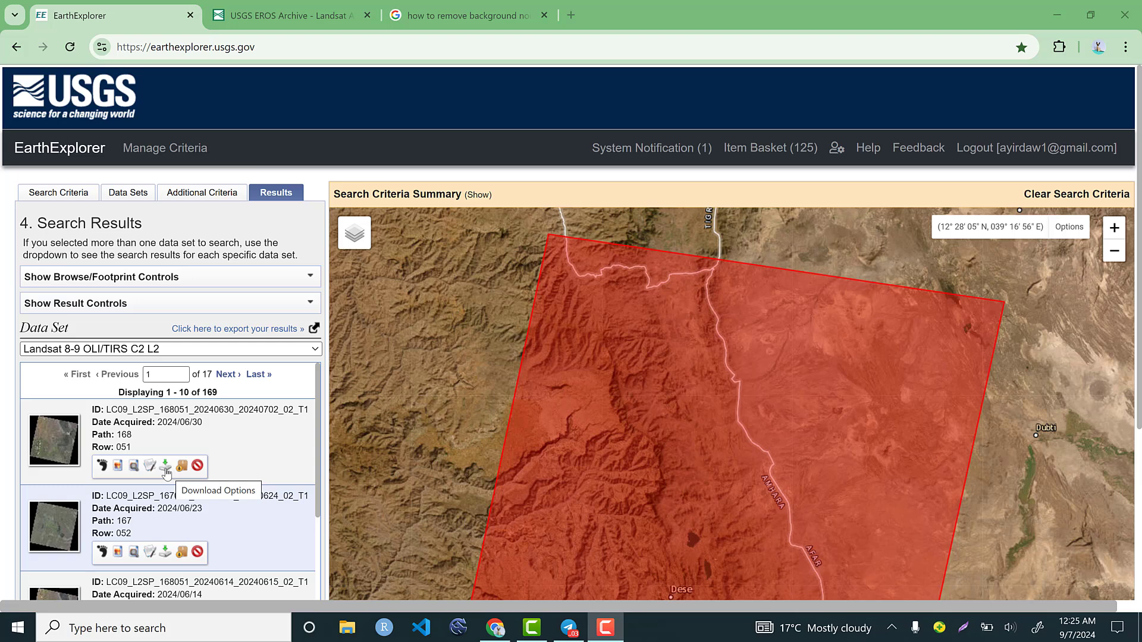
Download the full Landsat Collection 2 Level-2 Product Bundle of the first scene, acquired 2024/06/30, and return to the EarthExplorer page
click(166, 467)
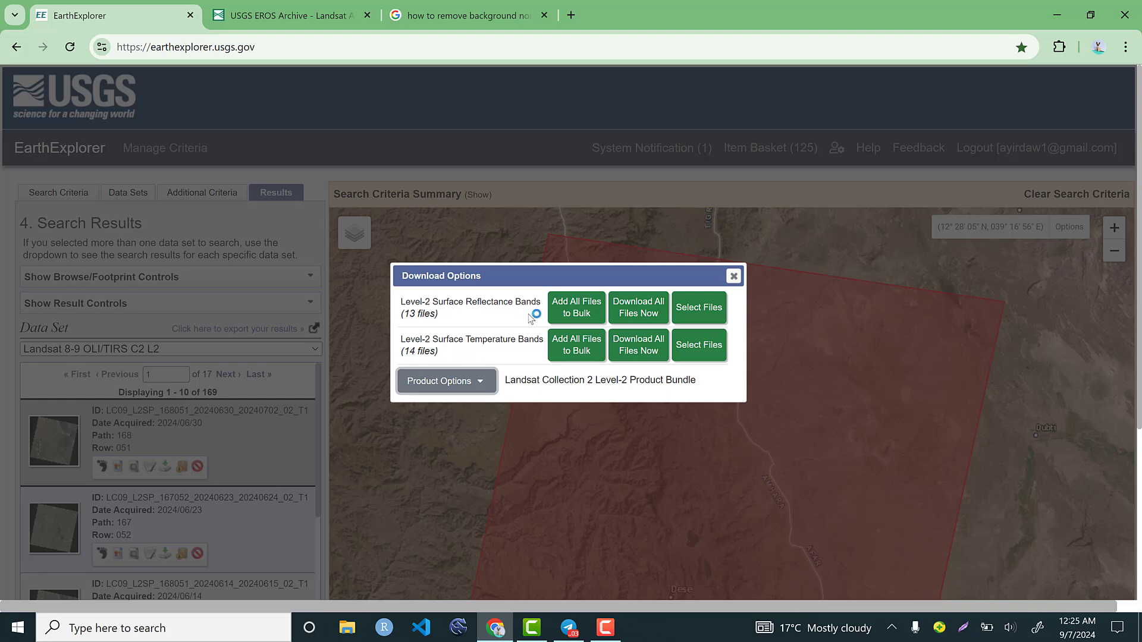
click(474, 382)
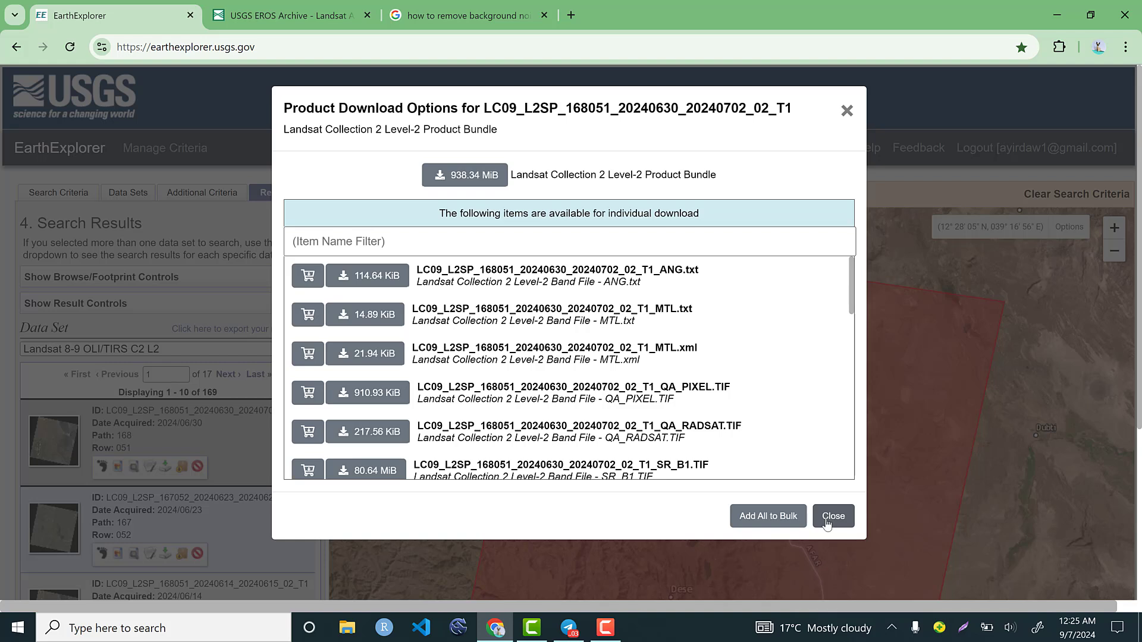
click(452, 176)
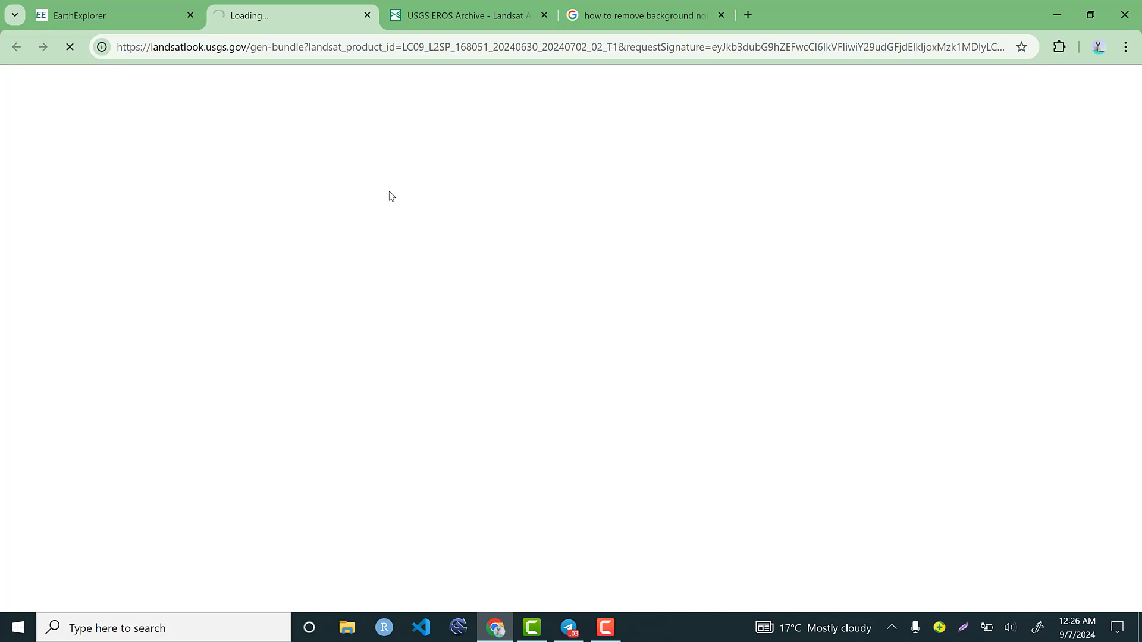
click(116, 6)
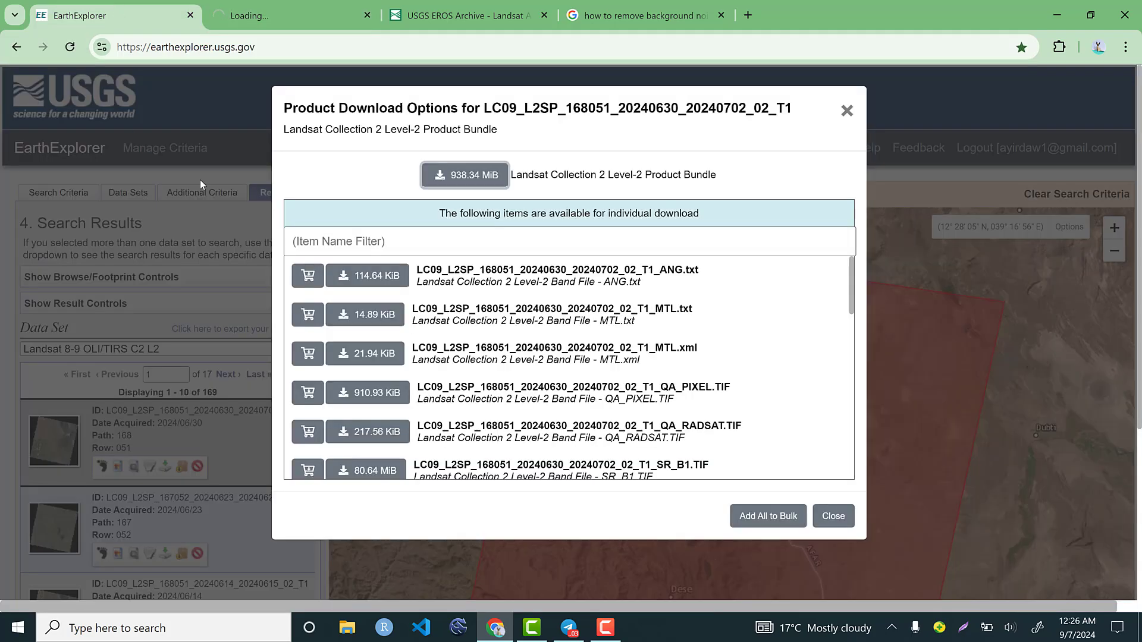